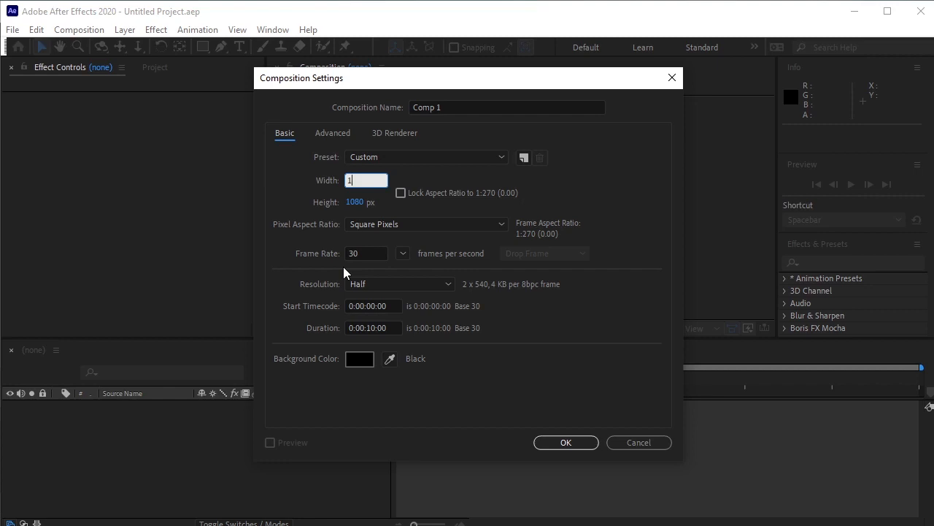
Set the new composition's width to 1920 px and its resolution to Third, and create the composition.
{"action": "type", "text": "920"}
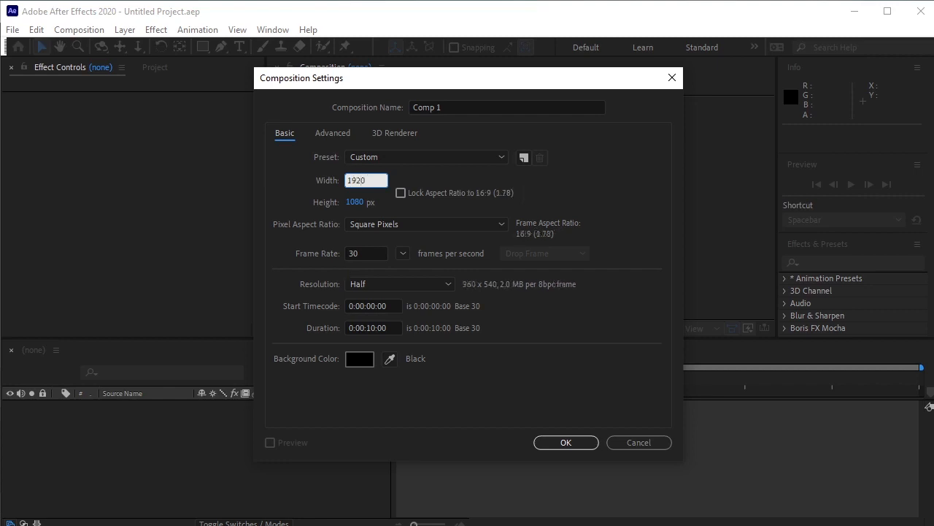
{"action": "left_click", "coordinate": [372, 285]}
{"action": "left_click", "coordinate": [371, 298]}
{"action": "left_click", "coordinate": [526, 363]}
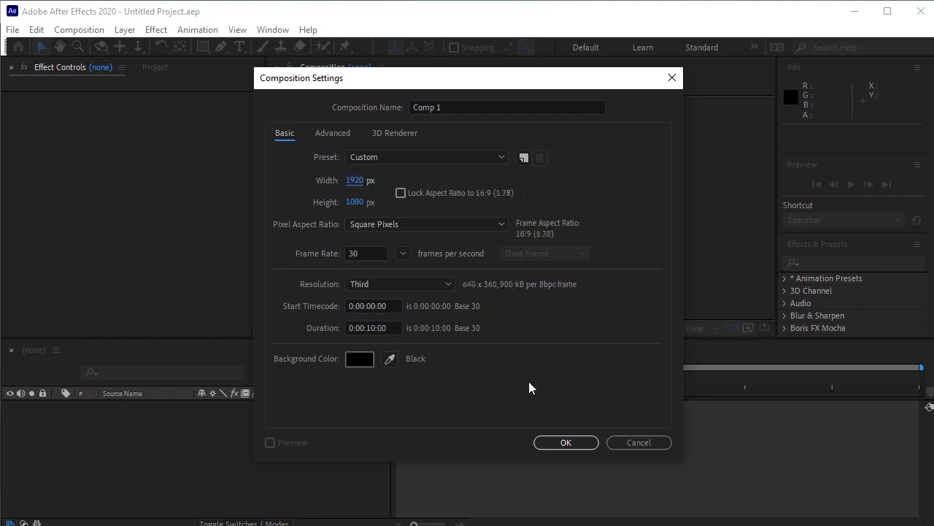
{"action": "left_click", "coordinate": [553, 445]}
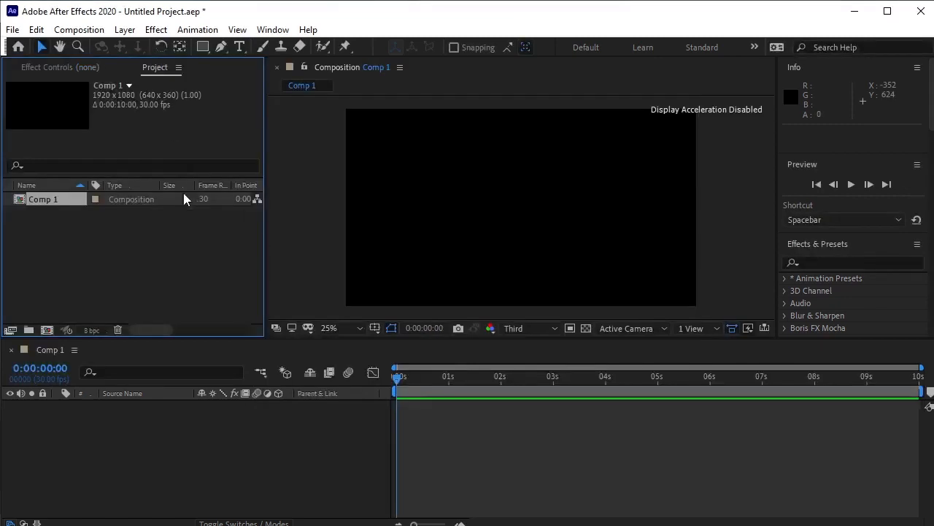
Import the images bg, 1, 2 and 3 from the New folder on the Desktop into the project as footage.
{"action": "right_click", "coordinate": [144, 217]}
{"action": "mouse_move", "coordinate": [241, 293]}
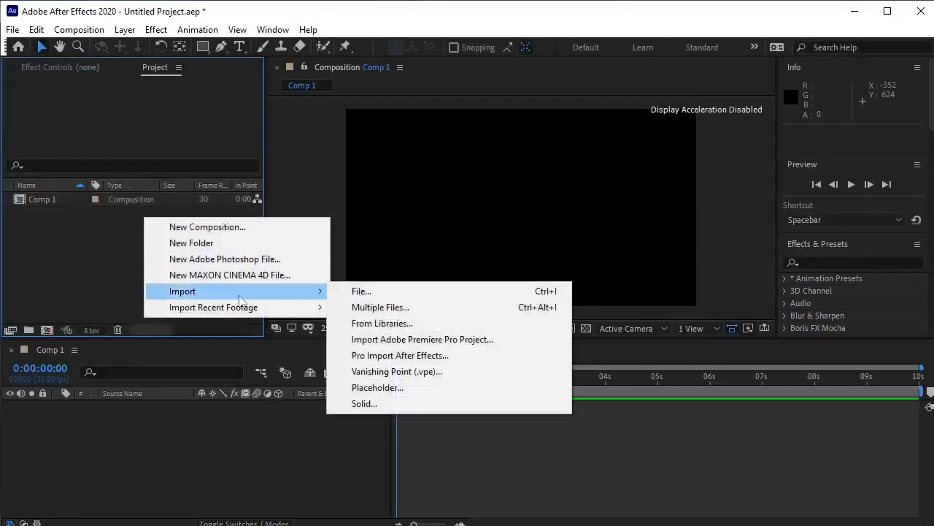
{"action": "left_click", "coordinate": [360, 292]}
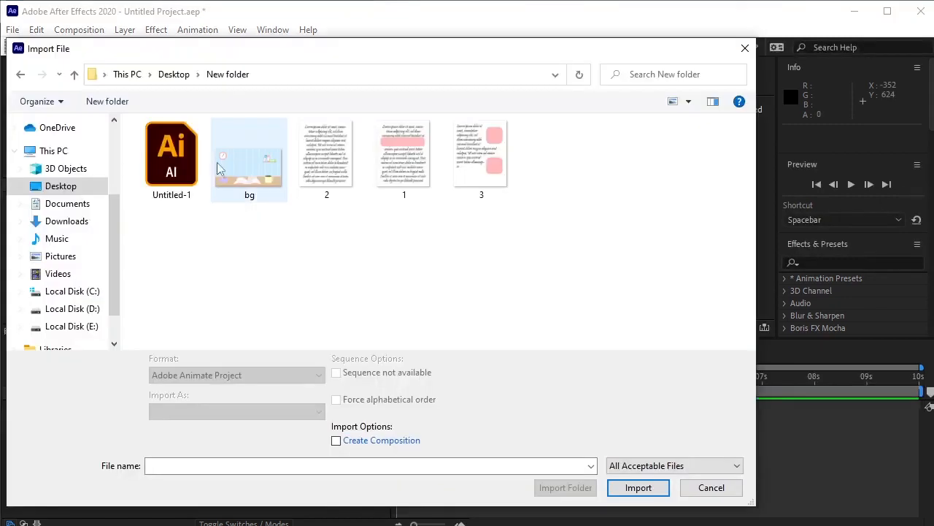
{"action": "left_click_drag", "start_coordinate": [583, 246], "coordinate": [240, 146]}
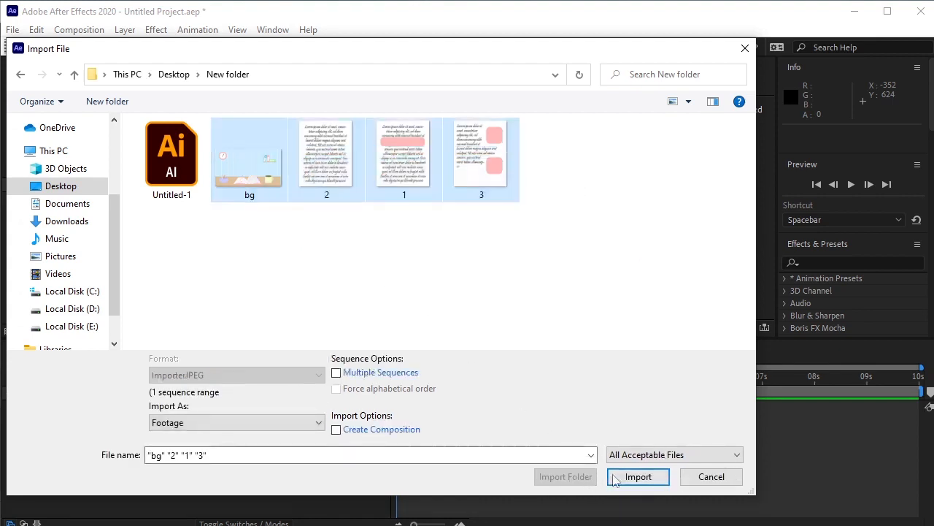
{"action": "left_click", "coordinate": [622, 483]}
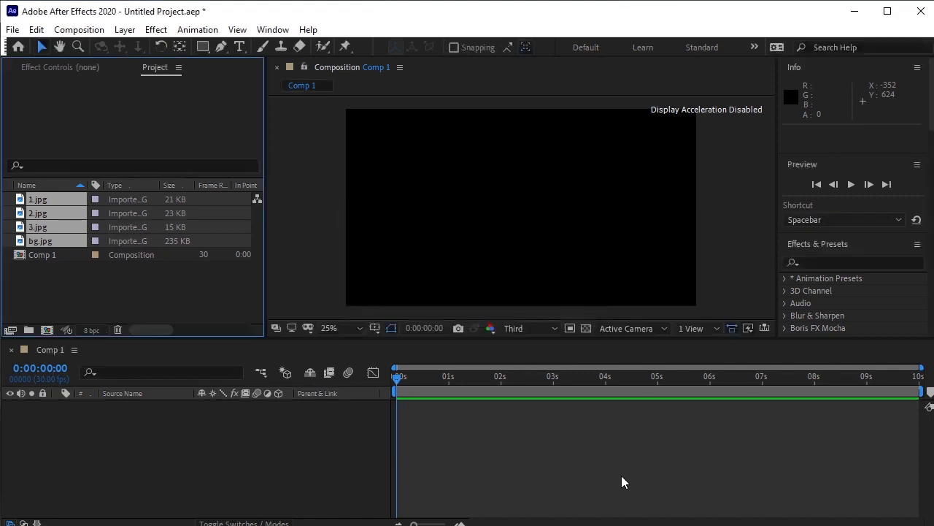
Add bg.jpg to Comp 1 as the background layer and lock it.
{"action": "left_click", "coordinate": [245, 426]}
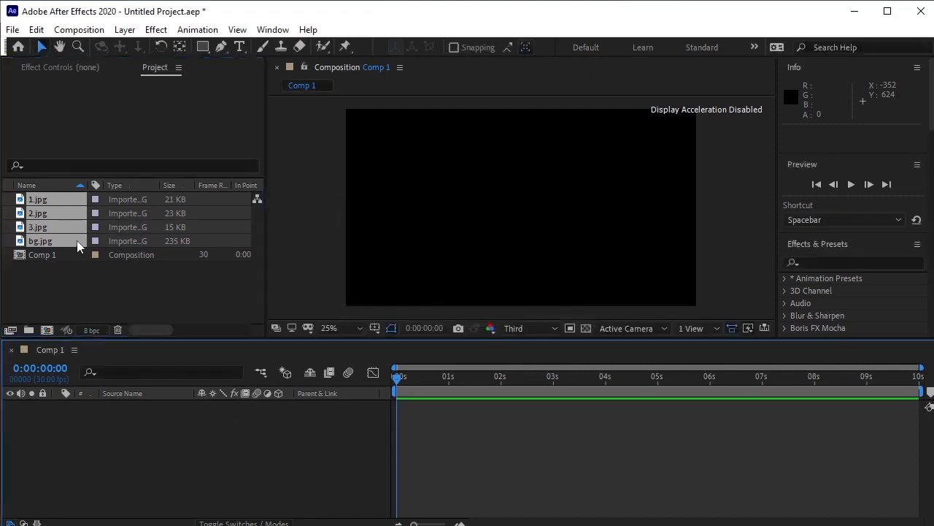
{"action": "left_click", "coordinate": [114, 282]}
{"action": "left_click", "coordinate": [127, 241]}
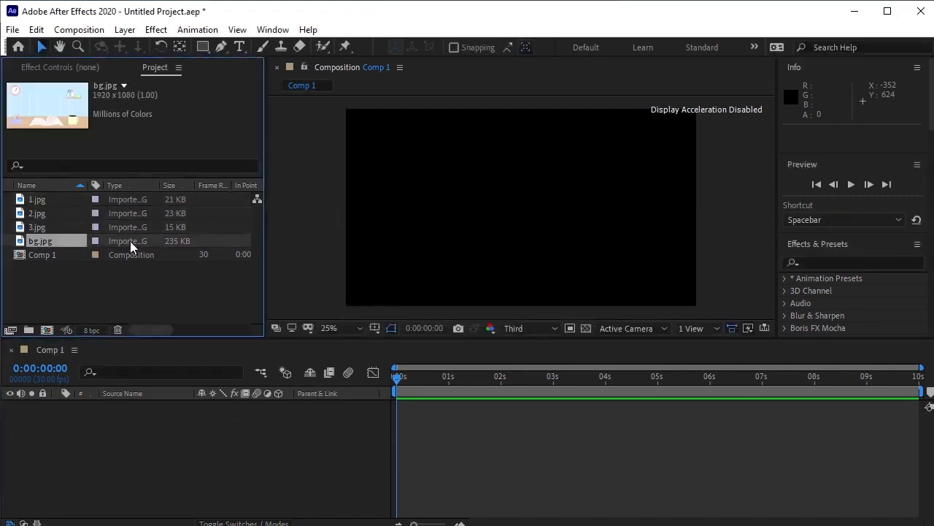
{"action": "left_click_drag", "start_coordinate": [129, 241], "coordinate": [154, 424]}
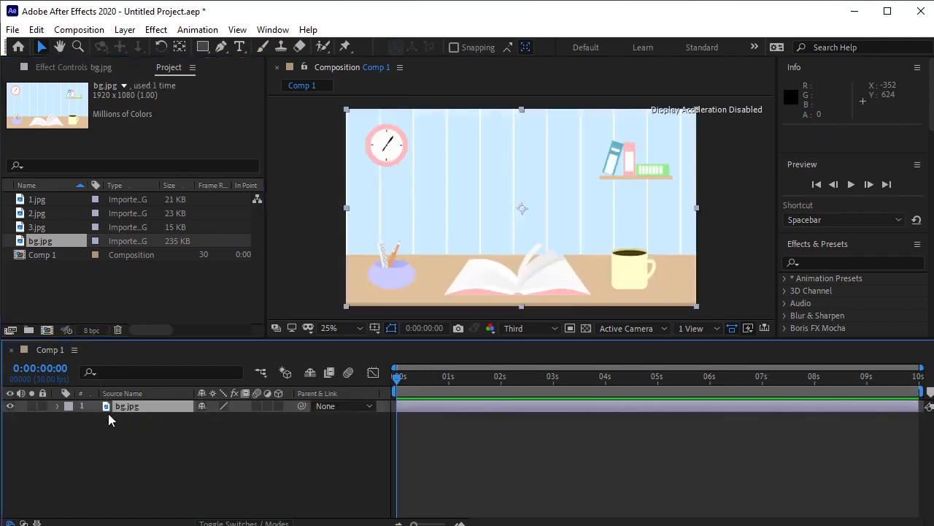
{"action": "left_click", "coordinate": [43, 406]}
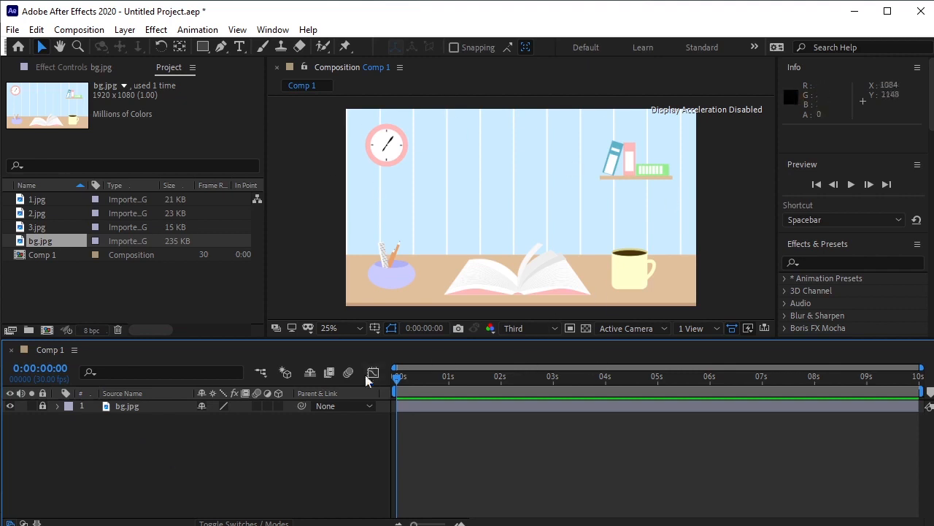
Create a second composition, Comp 2, with a width and height of 500 px.
{"action": "left_click", "coordinate": [45, 330]}
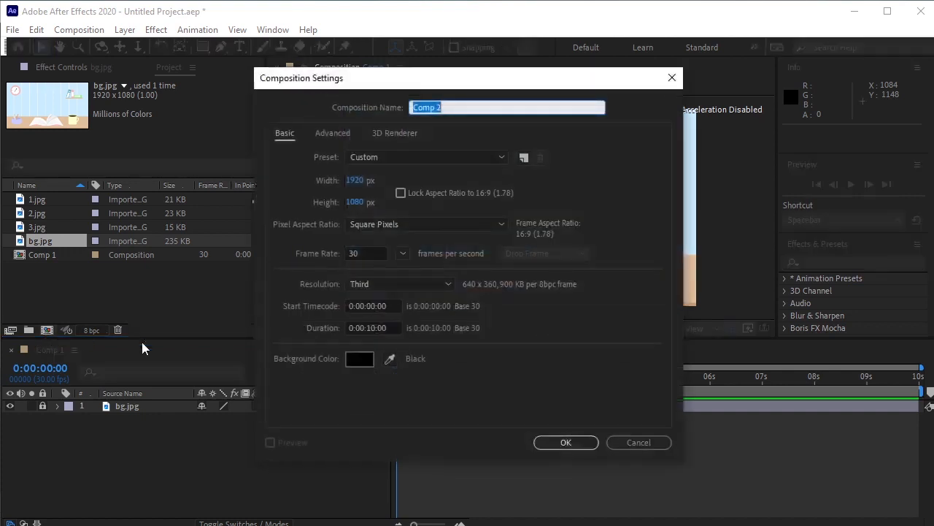
{"action": "left_click", "coordinate": [355, 180]}
{"action": "type", "text": "500"}
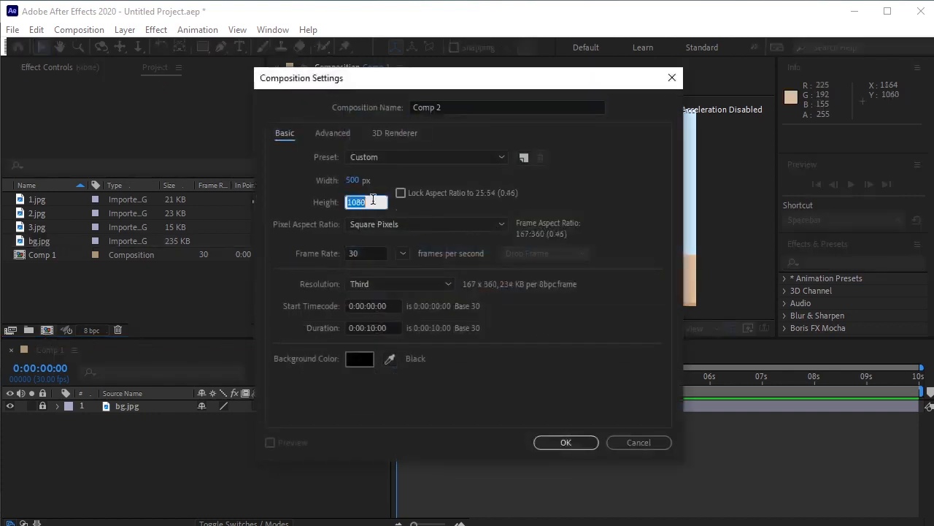
{"action": "type", "text": "500"}
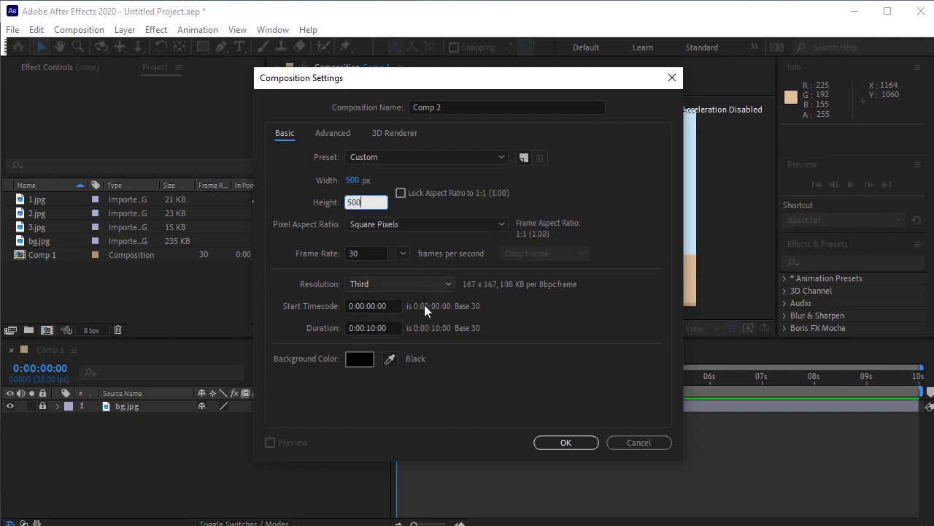
{"action": "left_click", "coordinate": [559, 440]}
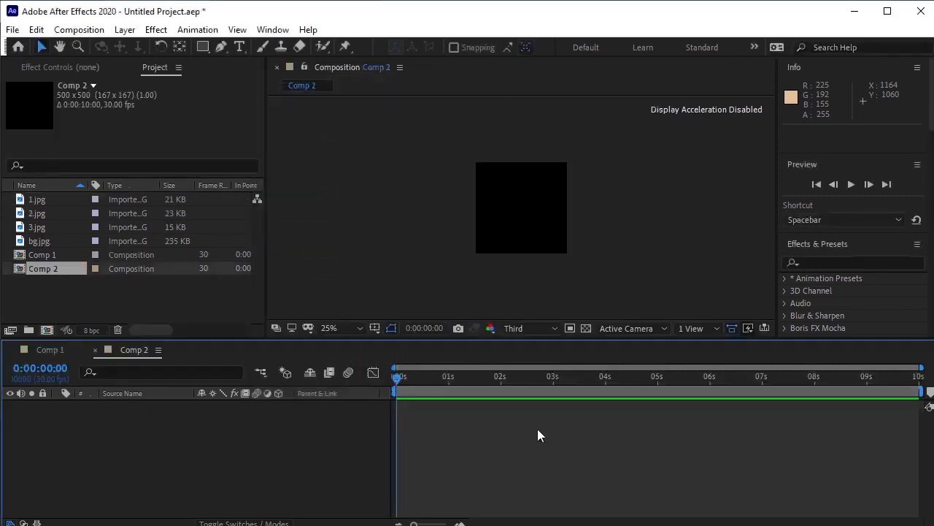
Add 1.jpg to Comp 2 as a layer and set the preview resolution to Full.
{"action": "left_click", "coordinate": [60, 201]}
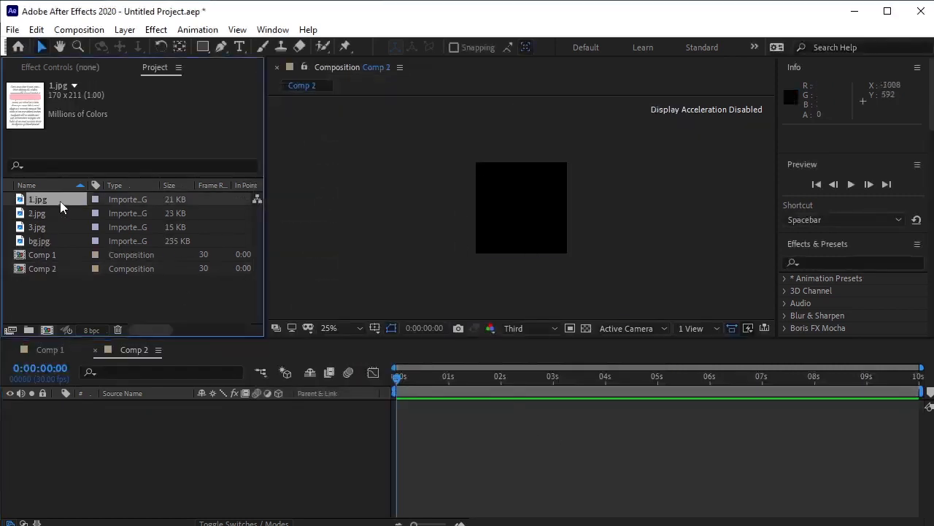
{"action": "left_click_drag", "start_coordinate": [61, 201], "coordinate": [98, 418]}
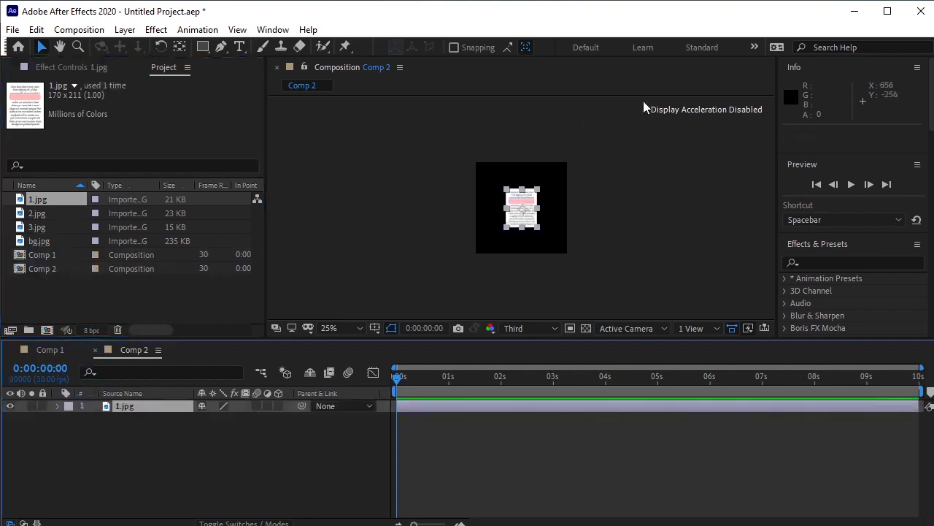
{"action": "scroll", "coordinate": [580, 234], "scroll_direction": "up", "scroll_amount": 2}
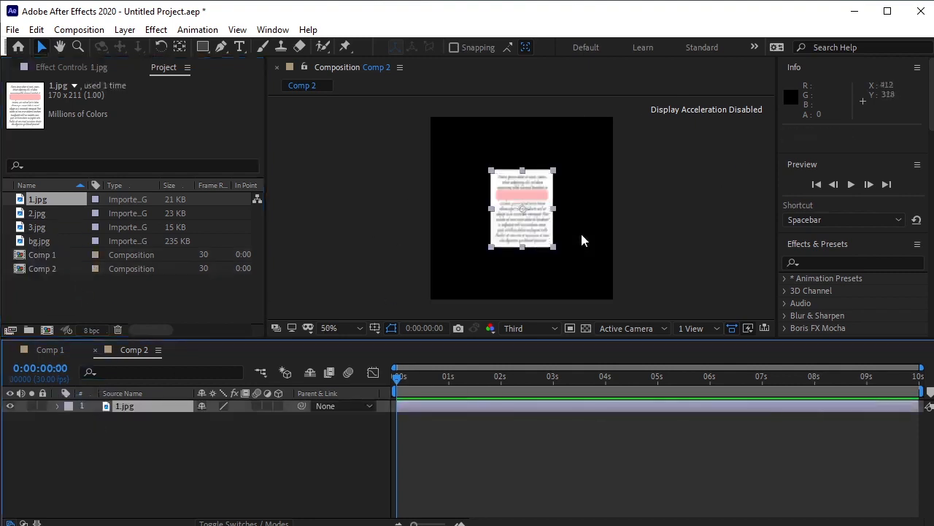
{"action": "scroll", "coordinate": [580, 233], "scroll_direction": "down", "scroll_amount": 1}
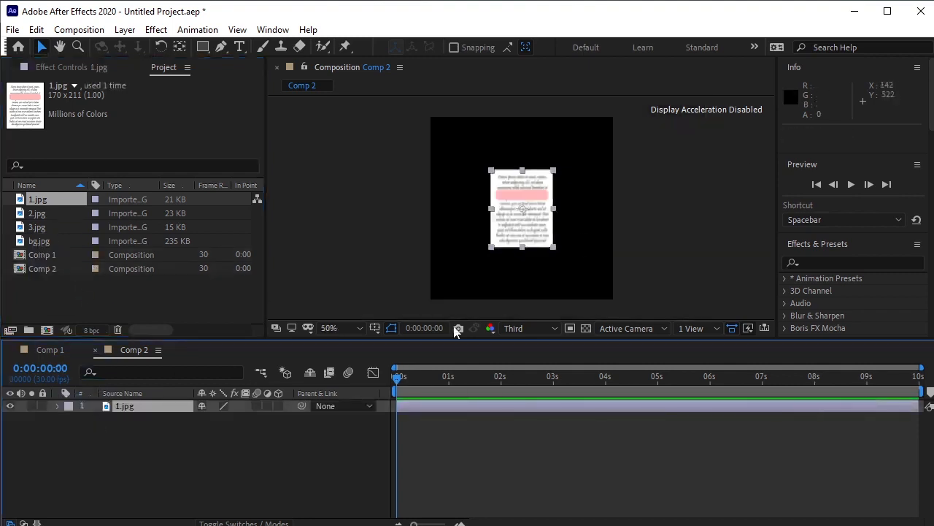
{"action": "left_click", "coordinate": [511, 329]}
{"action": "left_click", "coordinate": [522, 361]}
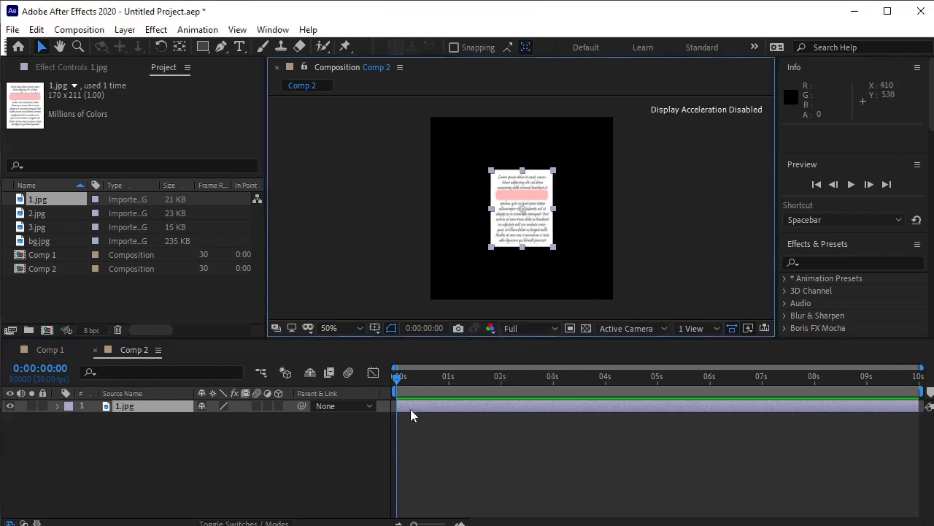
Start keyframing the rotation of the 1.jpg layer at 0 seconds with a value of 1 full revolution.
{"action": "left_click", "coordinate": [387, 384]}
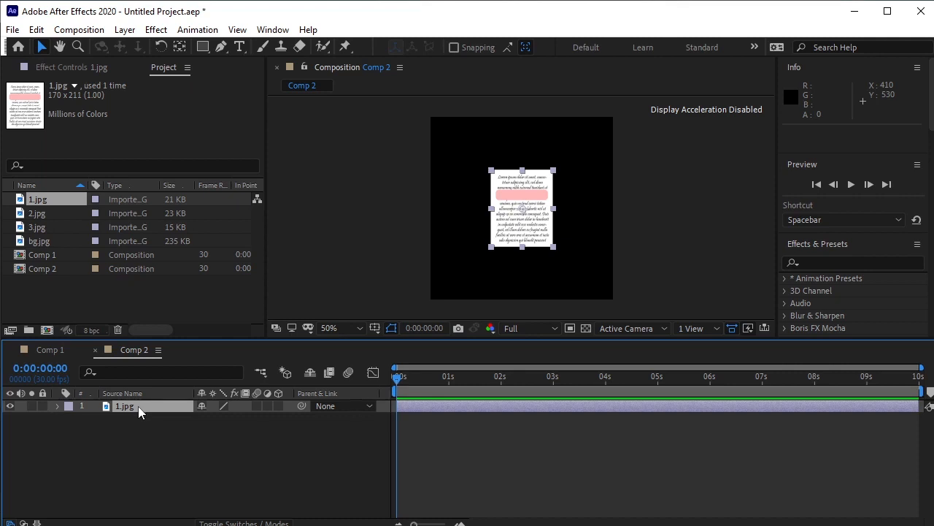
{"action": "key", "text": "r"}
{"action": "left_click", "coordinate": [92, 418]}
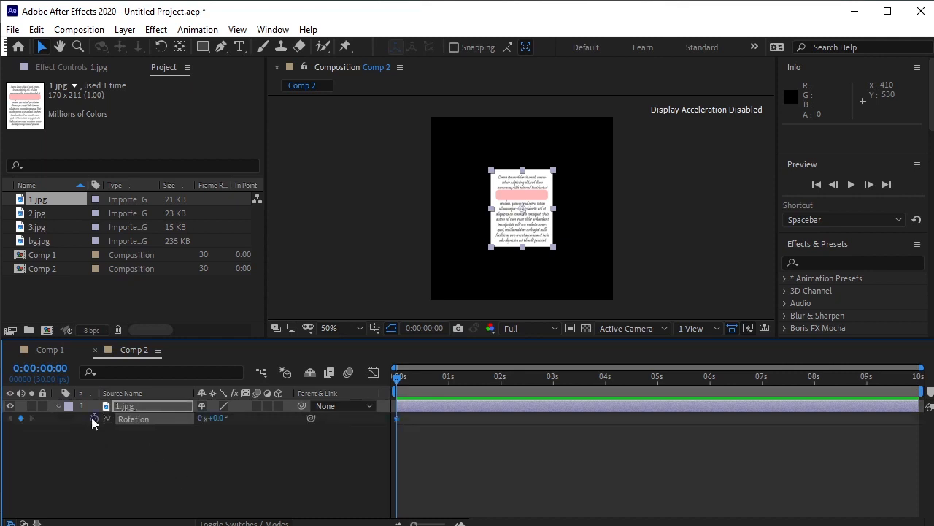
{"action": "left_click", "coordinate": [199, 419]}
{"action": "type", "text": "1"}
{"action": "left_click", "coordinate": [257, 442]}
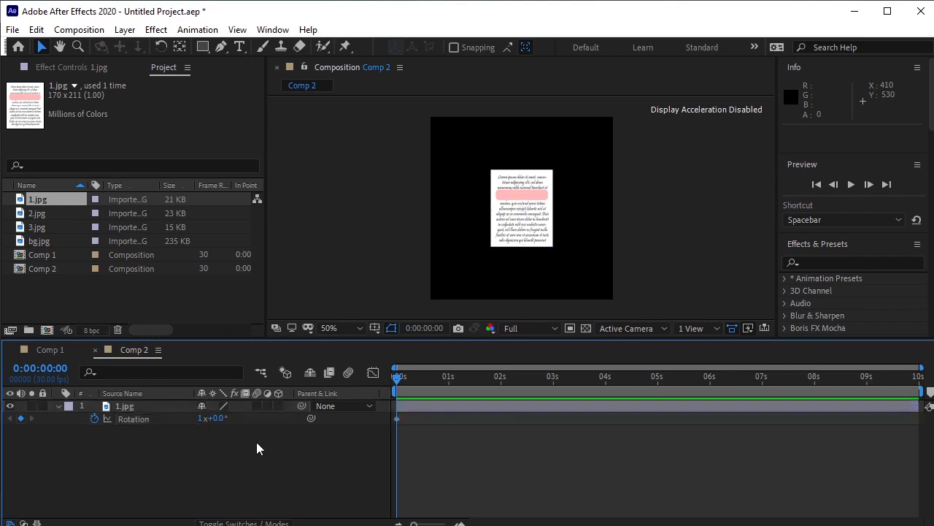
Keyframe the 1.jpg layer's rotation at 5 seconds with 0 revolutions and preview the spin from the start.
{"action": "left_click_drag", "start_coordinate": [398, 376], "coordinate": [657, 437]}
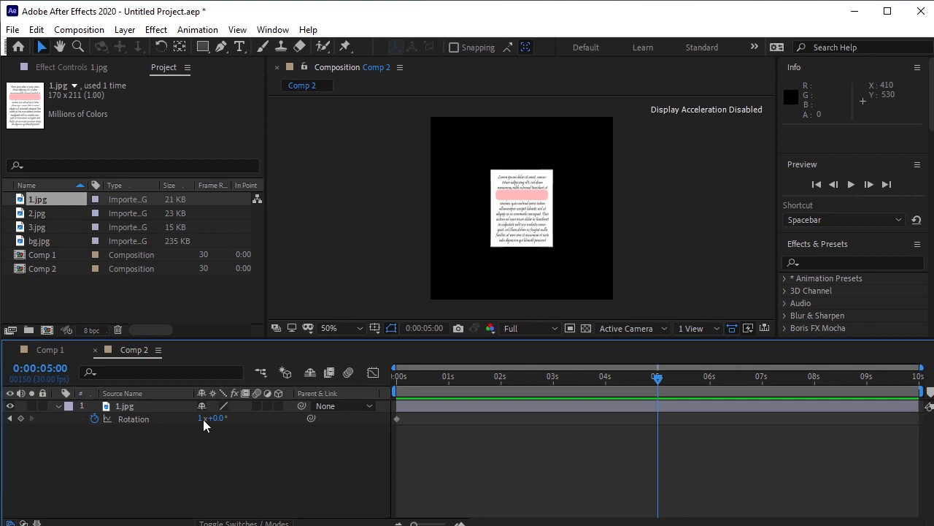
{"action": "type", "text": "0"}
{"action": "key", "text": "Return"}
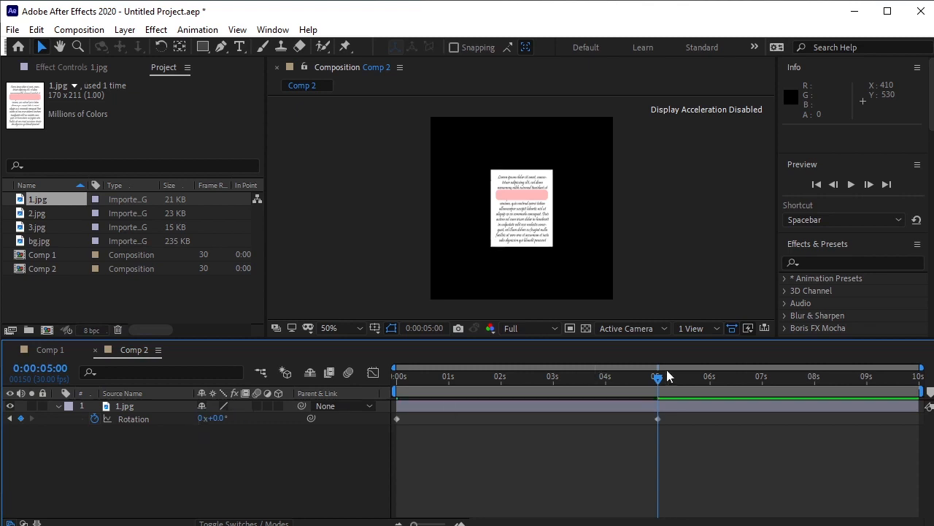
{"action": "left_click_drag", "start_coordinate": [659, 378], "coordinate": [309, 417]}
{"action": "key", "text": "space"}
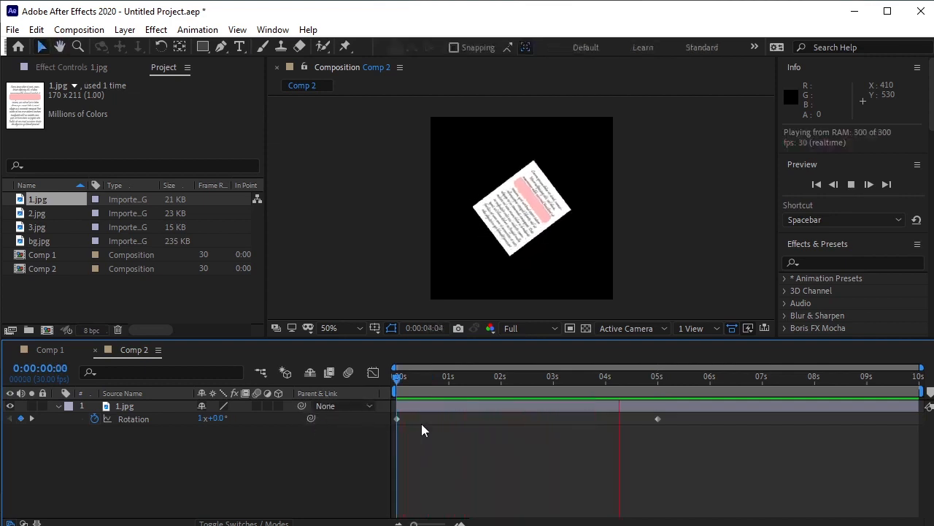
{"action": "key", "text": "space"}
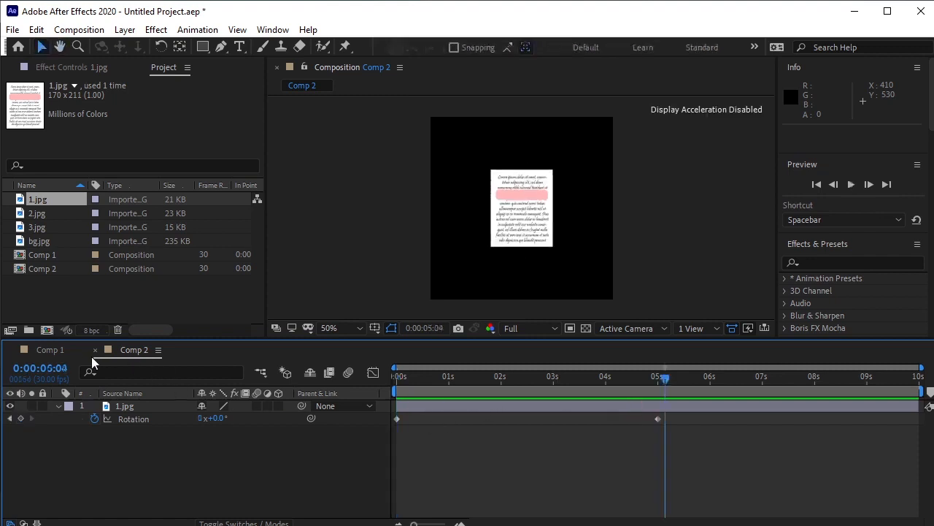
Place Comp 2 in Comp 1 above the bg.jpg layer and preview the spinning page over the background.
{"action": "left_click", "coordinate": [56, 350]}
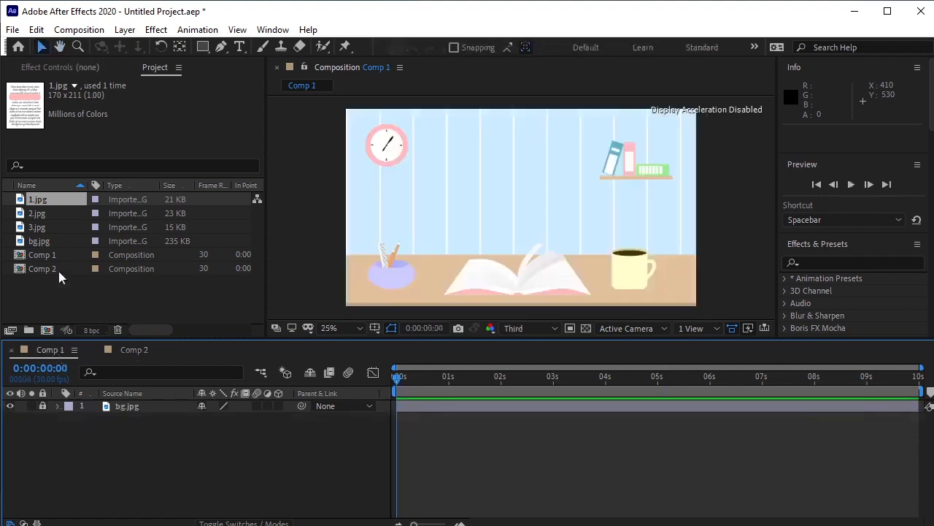
{"action": "left_click", "coordinate": [110, 268]}
{"action": "left_click_drag", "start_coordinate": [111, 268], "coordinate": [141, 400]}
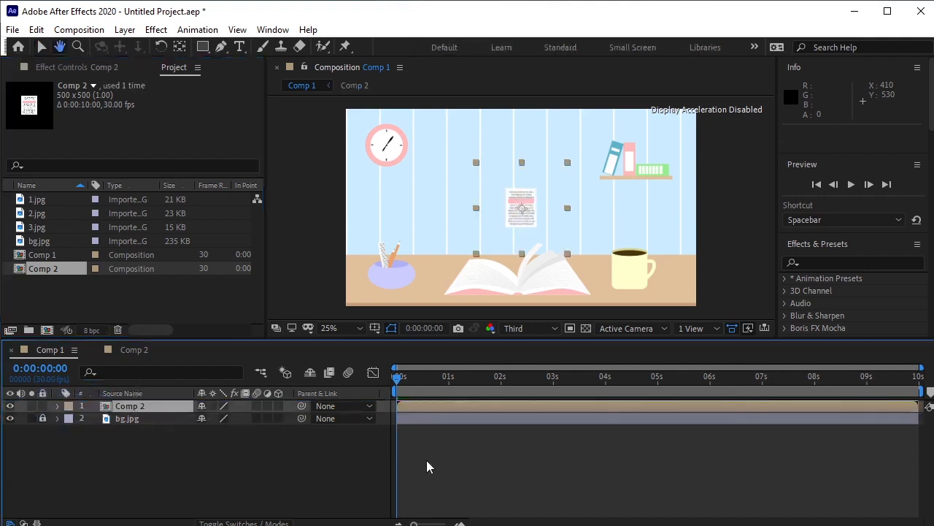
{"action": "key", "text": "space"}
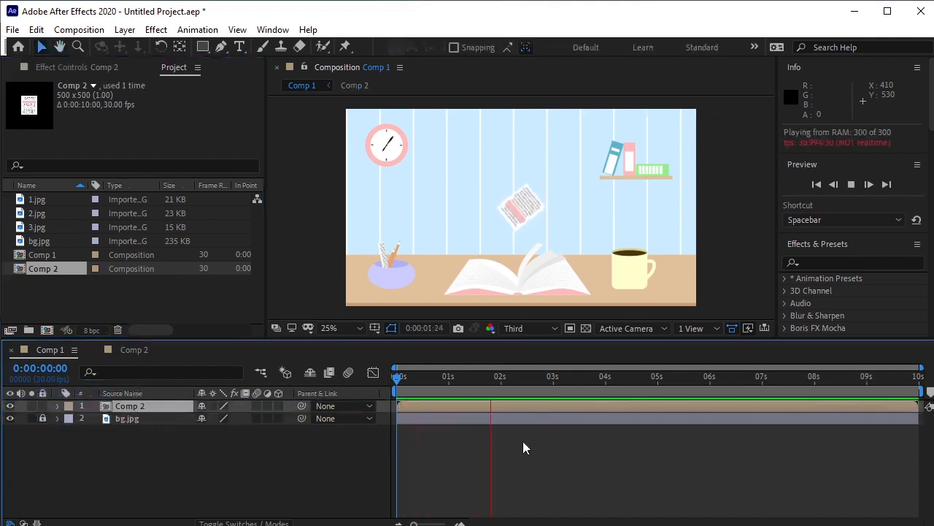
{"action": "left_click_drag", "start_coordinate": [524, 380], "coordinate": [385, 390]}
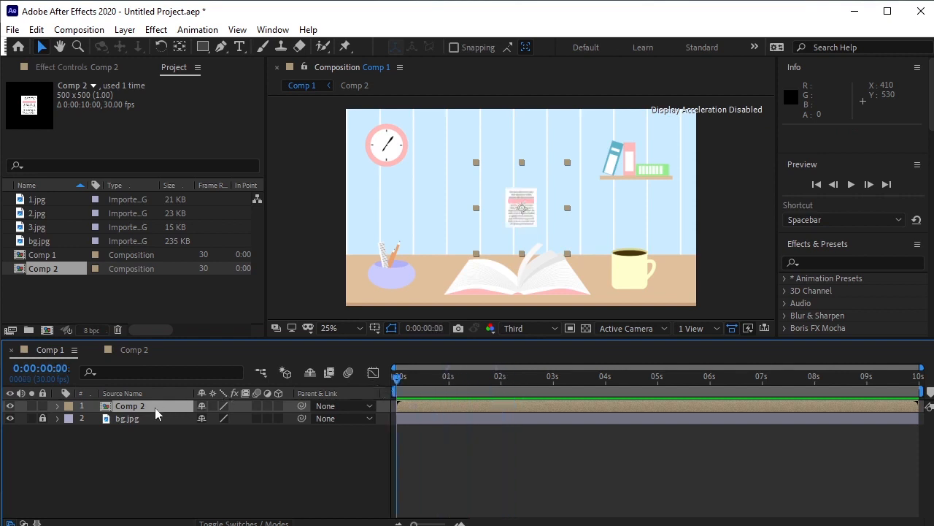
Keyframe the Comp 2 layer's position at 0 seconds and move it outside the frame's left edge, to about -204, 480.
{"action": "key", "text": "p"}
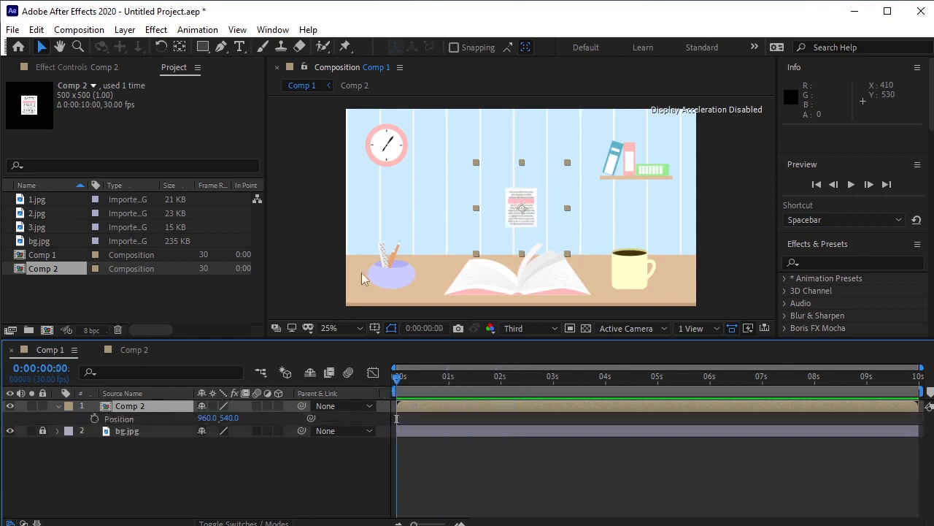
{"action": "left_click", "coordinate": [94, 419]}
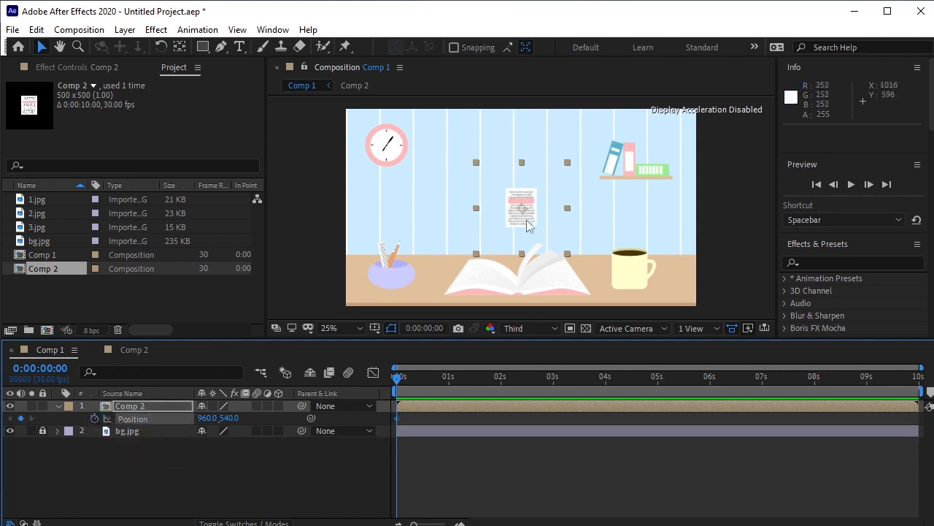
{"action": "left_click_drag", "start_coordinate": [513, 226], "coordinate": [328, 218]}
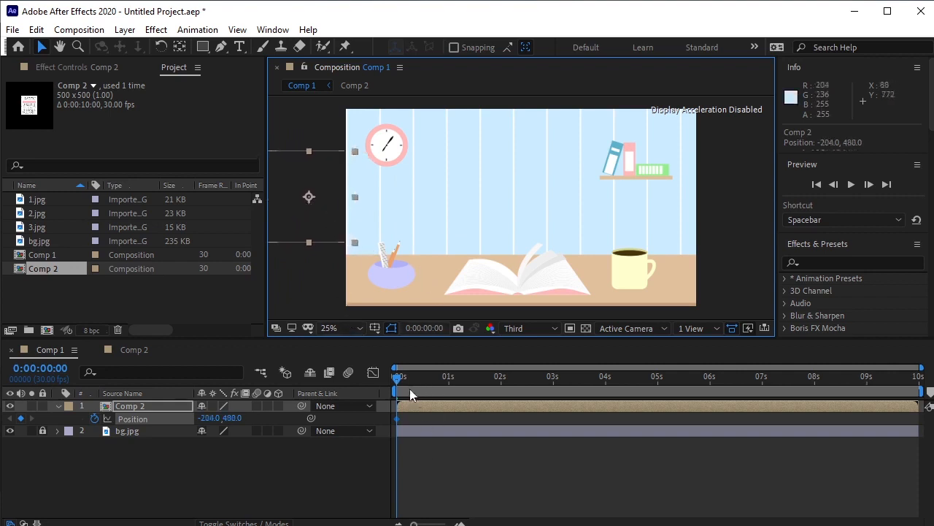
Keyframe the Comp 2 layer's position at 5 seconds outside the frame's right edge, at about 2104, 484, and preview the movement from the start.
{"action": "left_click_drag", "start_coordinate": [398, 381], "coordinate": [660, 416]}
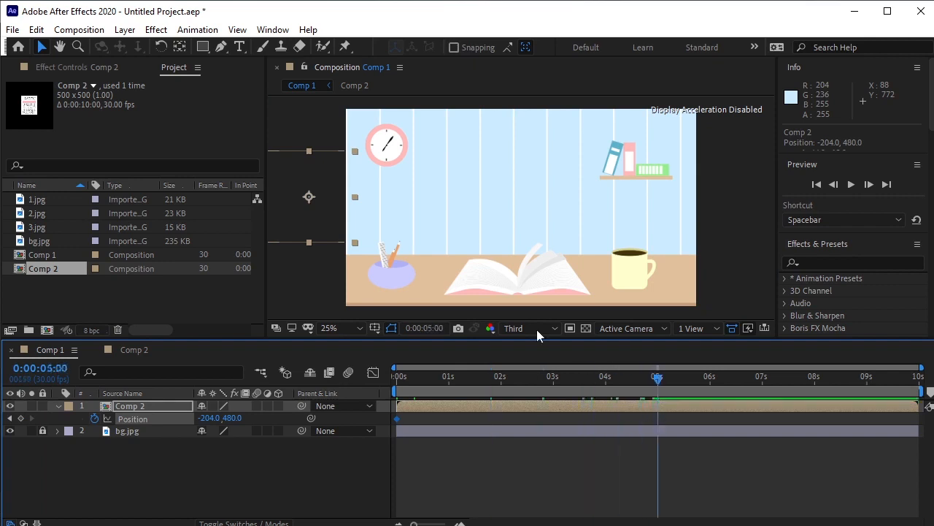
{"action": "left_click_drag", "start_coordinate": [292, 222], "coordinate": [714, 226]}
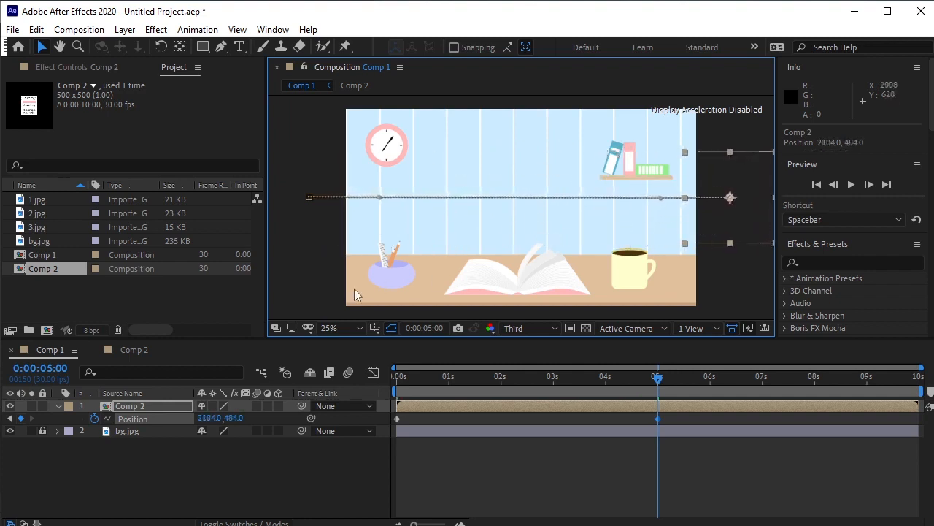
{"action": "left_click", "coordinate": [479, 399]}
{"action": "key", "text": "Page_Up"}
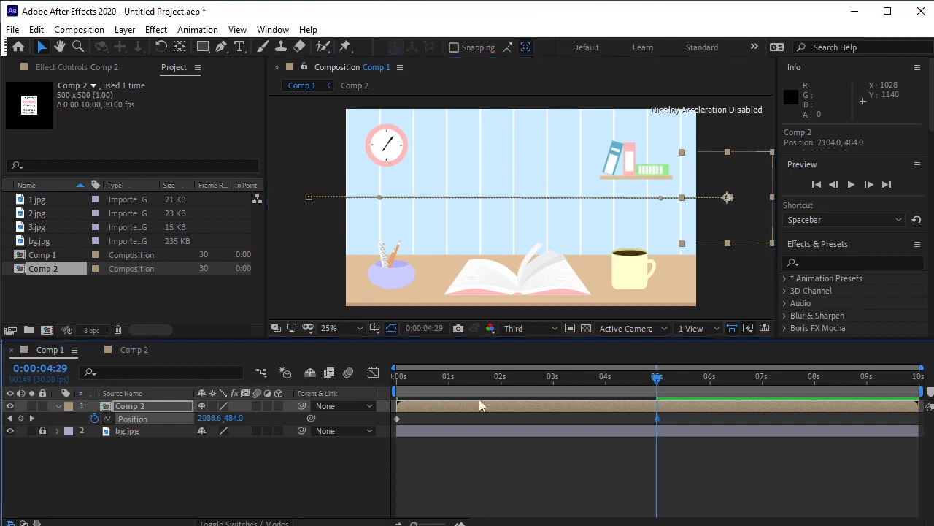
{"action": "key", "text": "Home"}
{"action": "left_click", "coordinate": [494, 416]}
{"action": "key", "text": "space"}
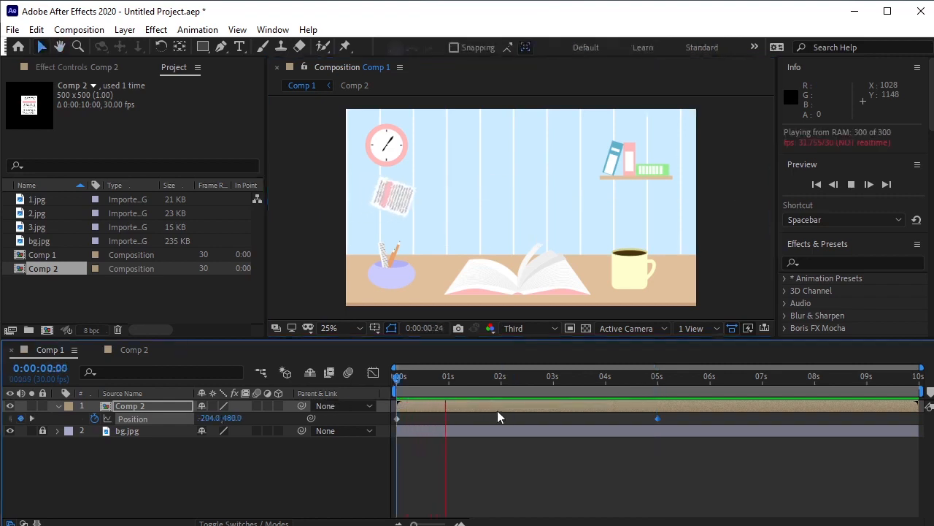
{"action": "key", "text": "space"}
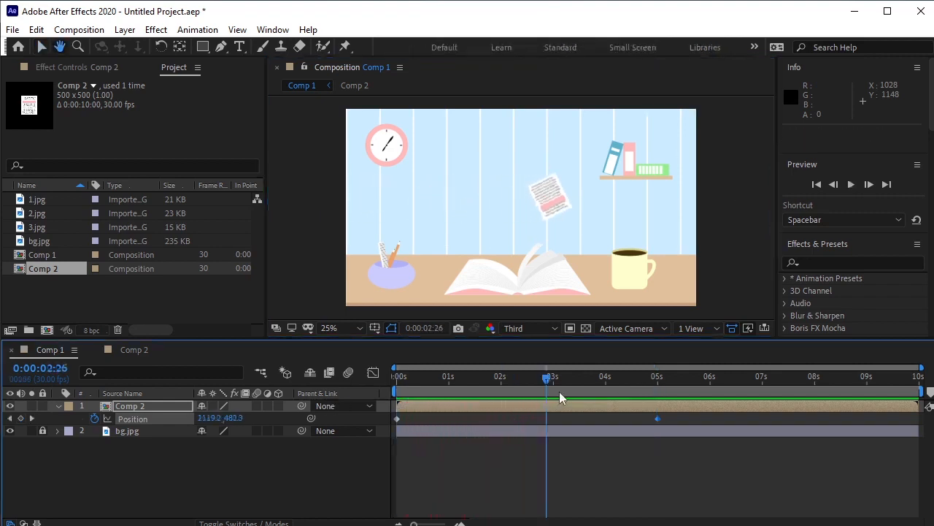
Add a position keyframe to the Comp 2 layer at 0:00:02:14, with the page near the frame's centre, and preview the result.
{"action": "left_click_drag", "start_coordinate": [546, 378], "coordinate": [526, 387]}
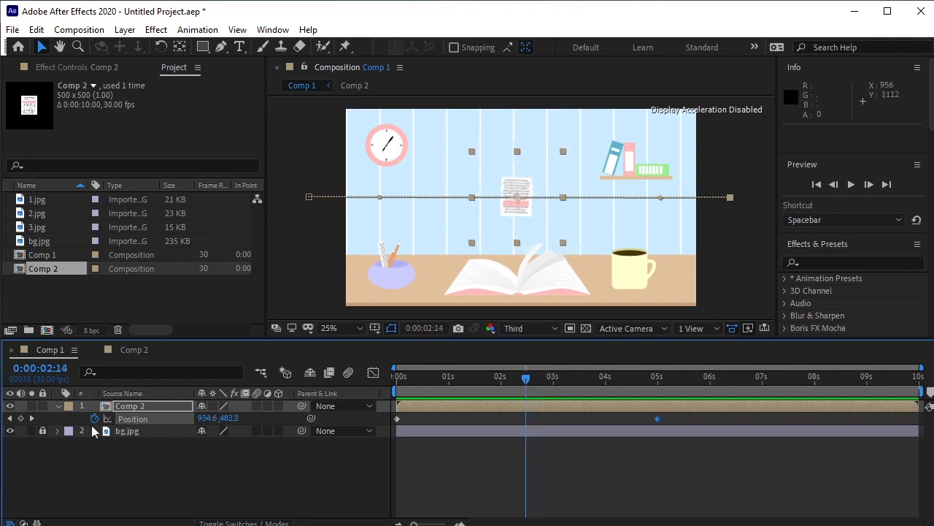
{"action": "left_click", "coordinate": [22, 418]}
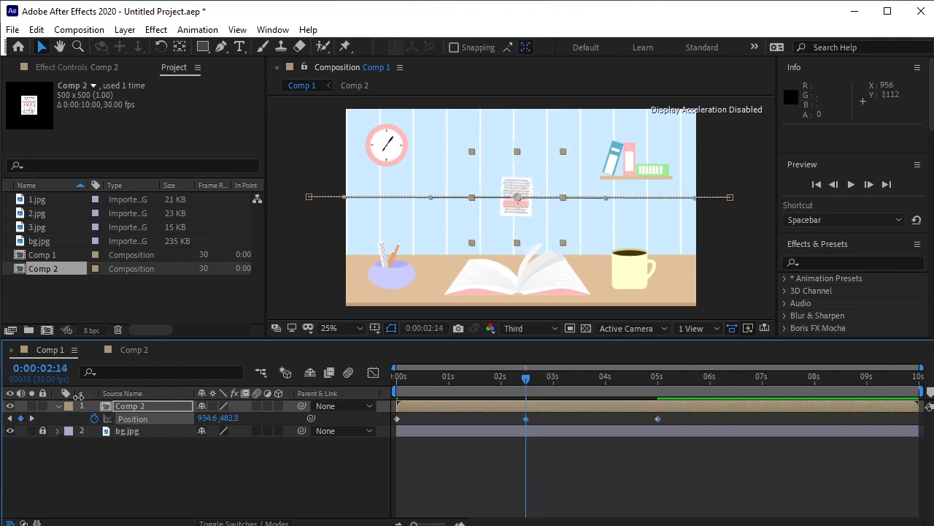
{"action": "key", "text": "space"}
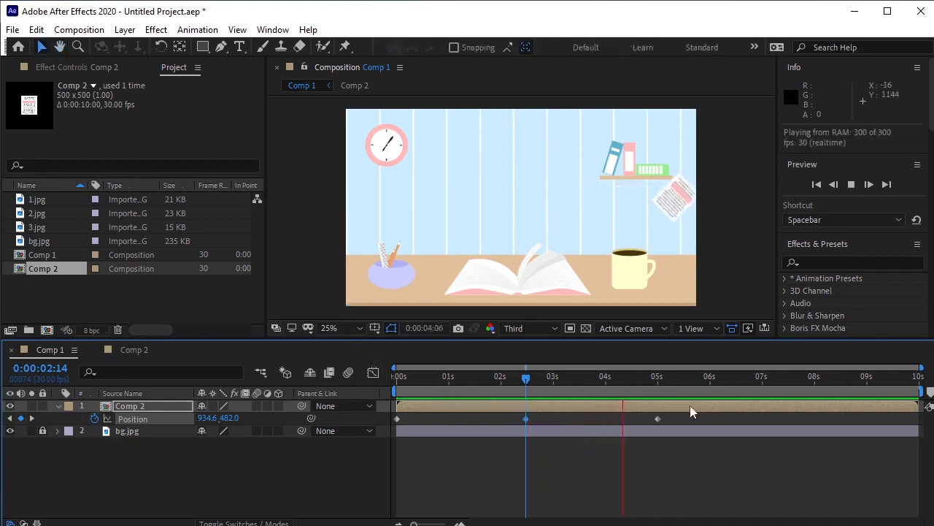
{"action": "key", "text": "space"}
Easy Ease the three Comp 2 position keyframes and widen the middle keyframe's speed handles in the Graph Editor so the page slows mid-path.
{"action": "left_click_drag", "start_coordinate": [690, 413], "coordinate": [393, 421]}
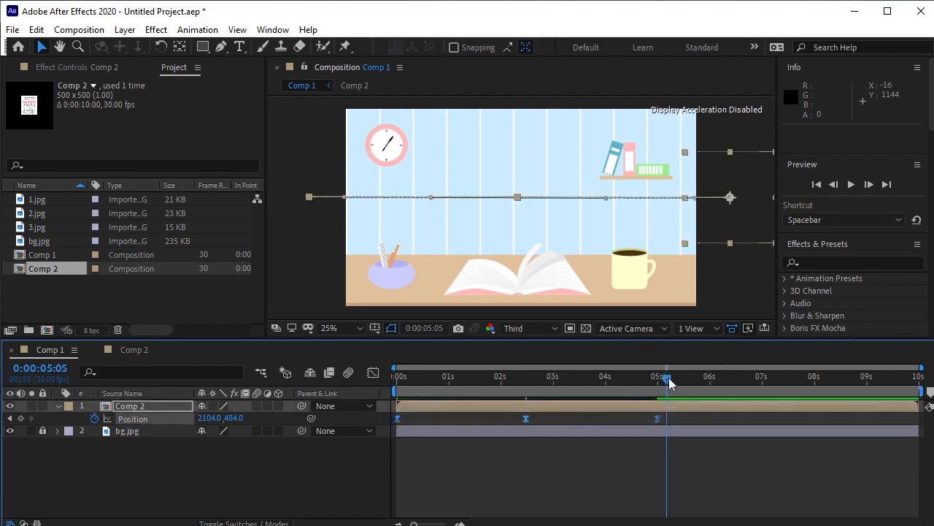
{"action": "left_click_drag", "start_coordinate": [670, 385], "coordinate": [531, 413]}
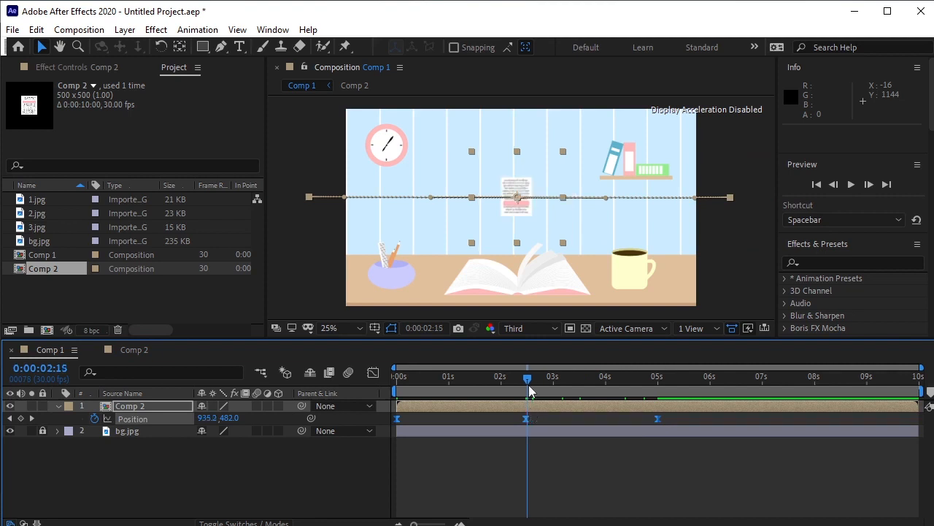
{"action": "left_click", "coordinate": [368, 373]}
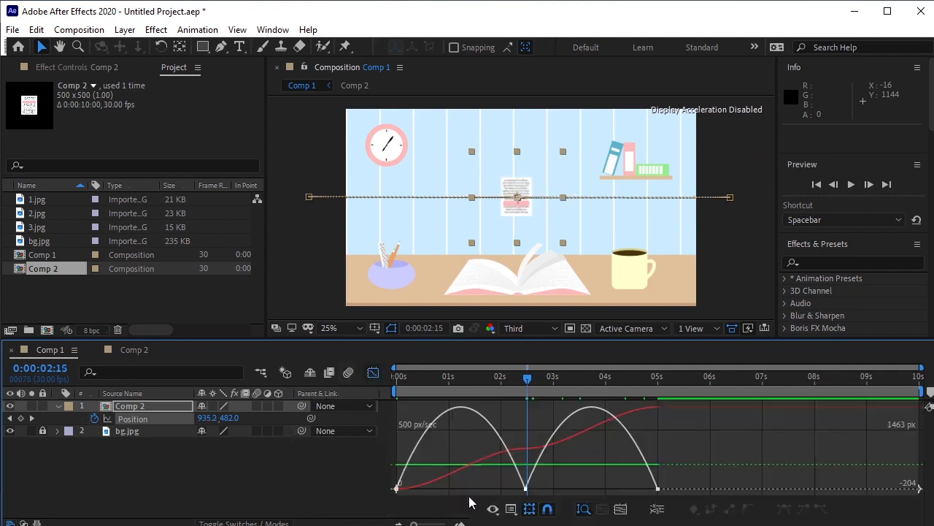
{"action": "mouse_move", "coordinate": [500, 479]}
{"action": "left_mouse_down"}
{"action": "mouse_move", "coordinate": [549, 500]}
{"action": "mouse_move", "coordinate": [547, 490]}
{"action": "mouse_move", "coordinate": [586, 495]}
{"action": "left_mouse_up"}
{"action": "left_click_drag", "start_coordinate": [503, 489], "coordinate": [465, 494]}
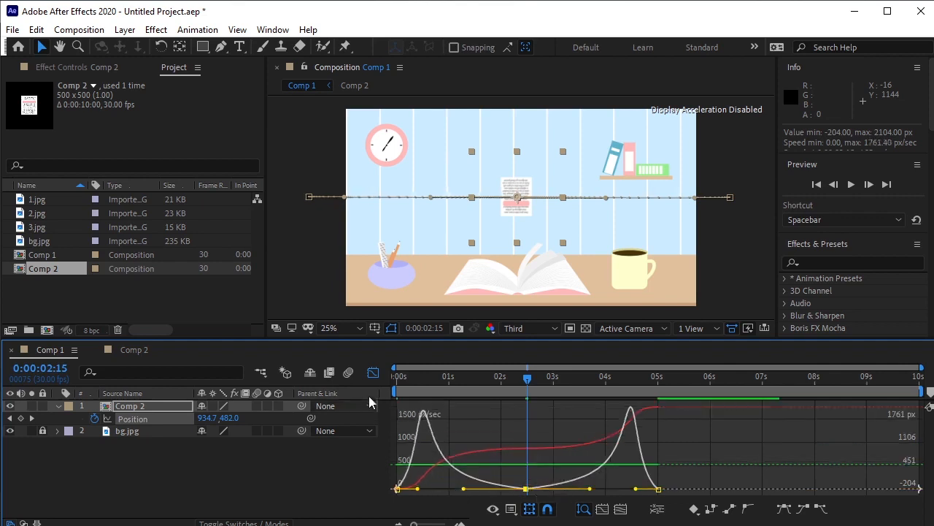
{"action": "left_click", "coordinate": [374, 371]}
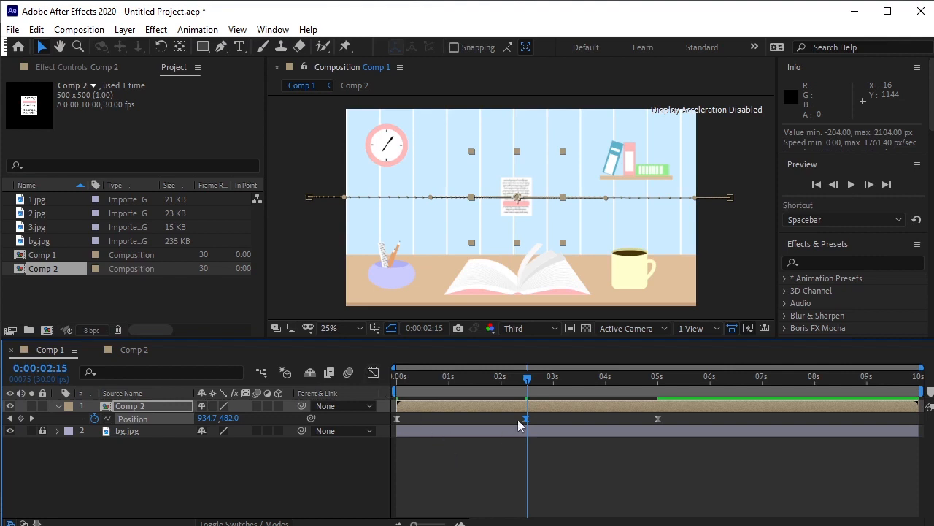
Bend the Comp 2 motion path into an S-curve around the middle keyframe and shift that point to about 955, 510.
{"action": "left_click", "coordinate": [518, 200]}
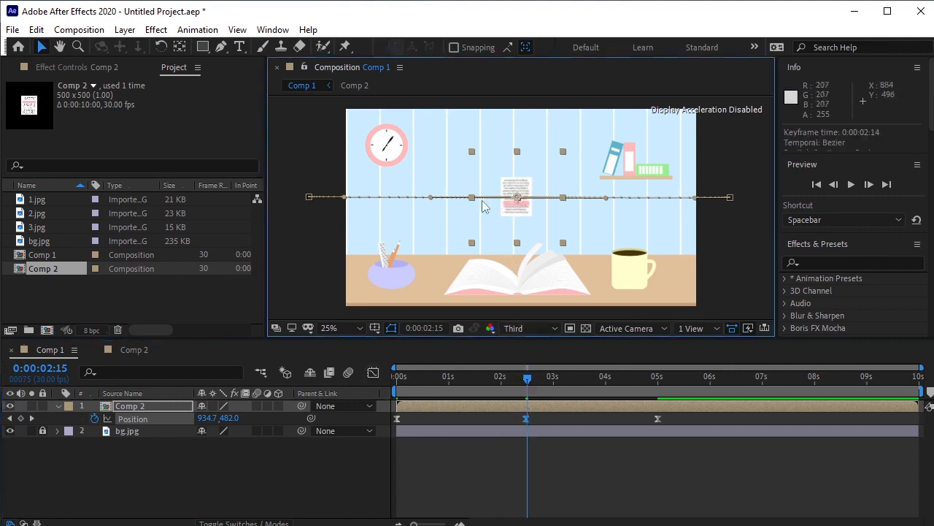
{"action": "left_click_drag", "start_coordinate": [430, 200], "coordinate": [377, 274]}
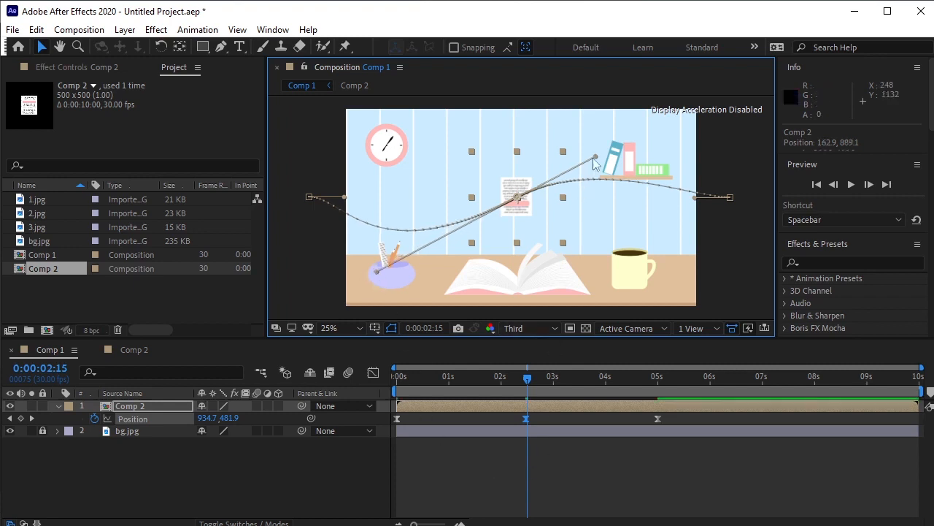
{"action": "left_click_drag", "start_coordinate": [517, 202], "coordinate": [520, 207]}
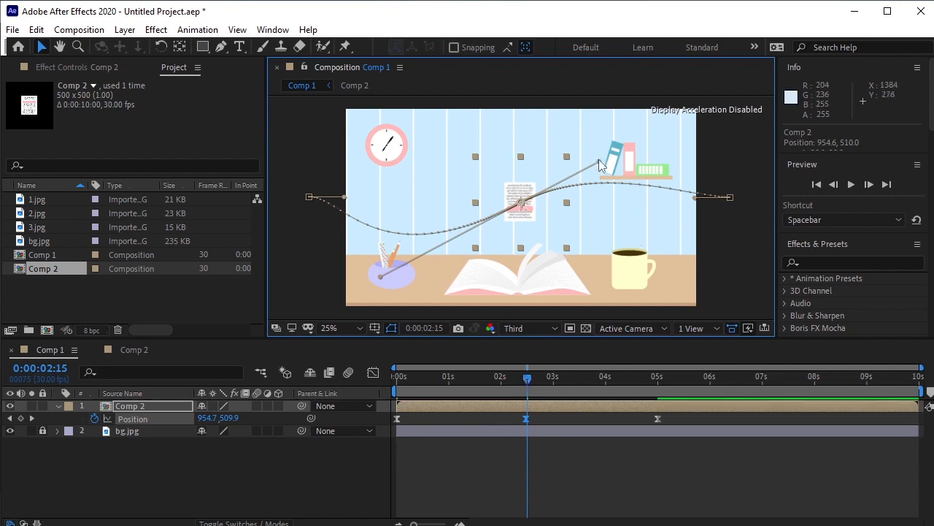
{"action": "left_click_drag", "start_coordinate": [599, 161], "coordinate": [622, 158]}
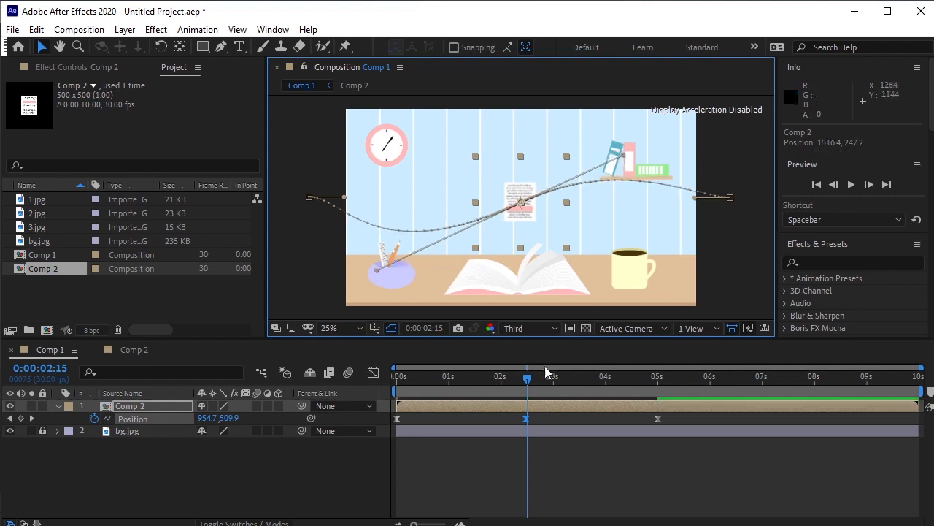
Preview the page travelling along the curved motion path from the start of the timeline.
{"action": "key", "text": "Home"}
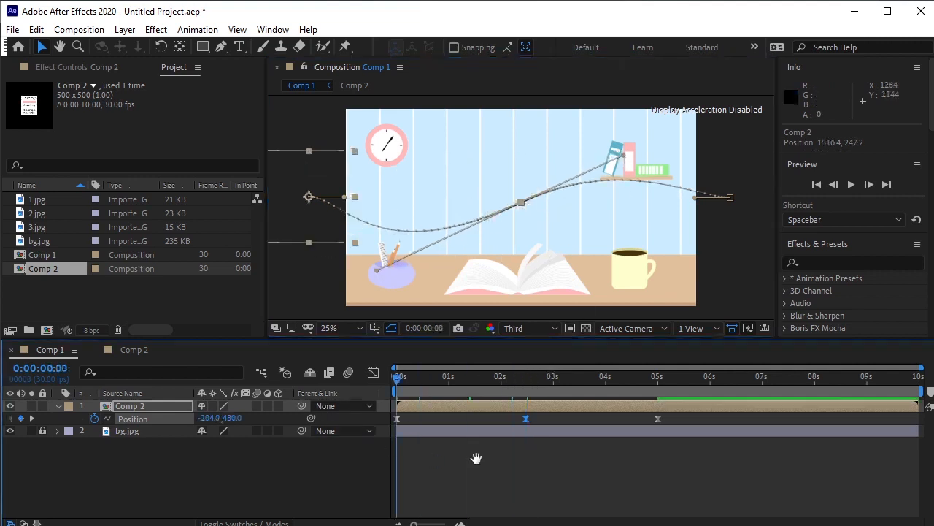
{"action": "key", "text": "space"}
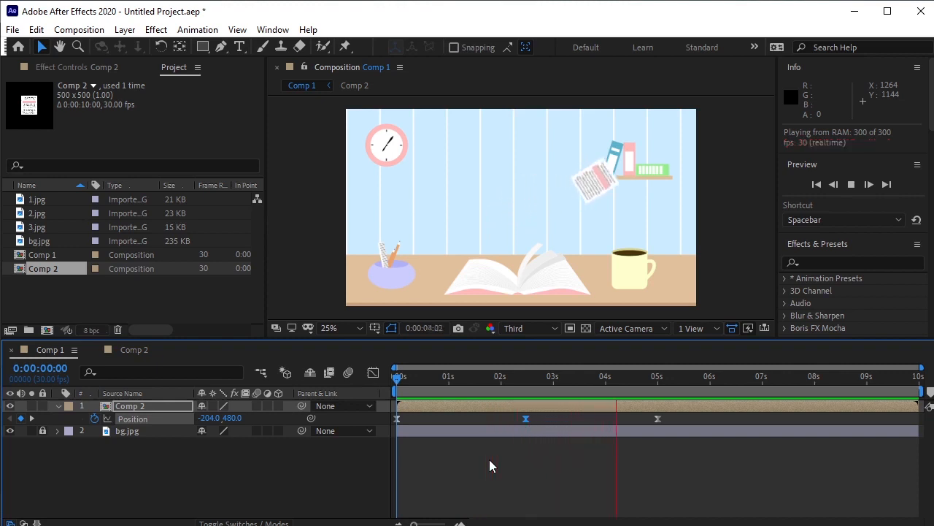
{"action": "key", "text": "space"}
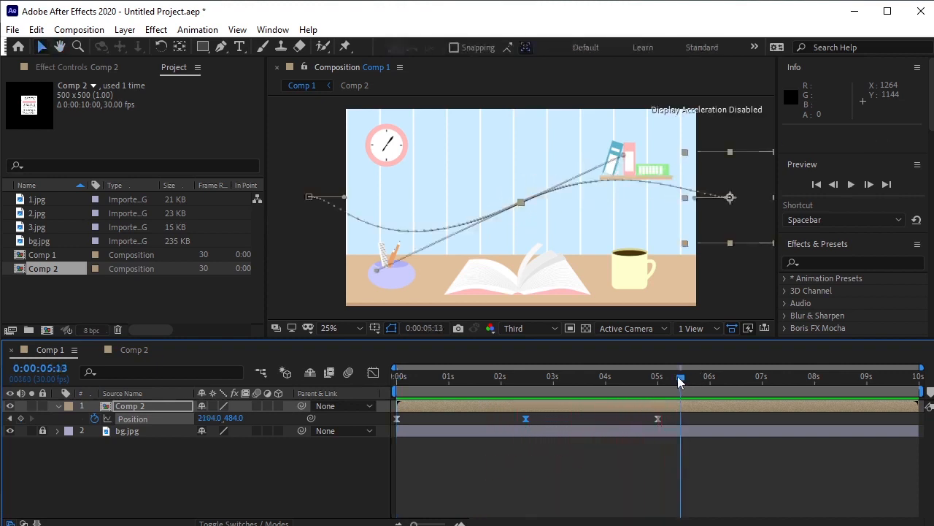
Find the CC Cylinder effect and apply it to the Comp 2 layer with the page near the frame's centre.
{"action": "left_click_drag", "start_coordinate": [678, 376], "coordinate": [520, 421]}
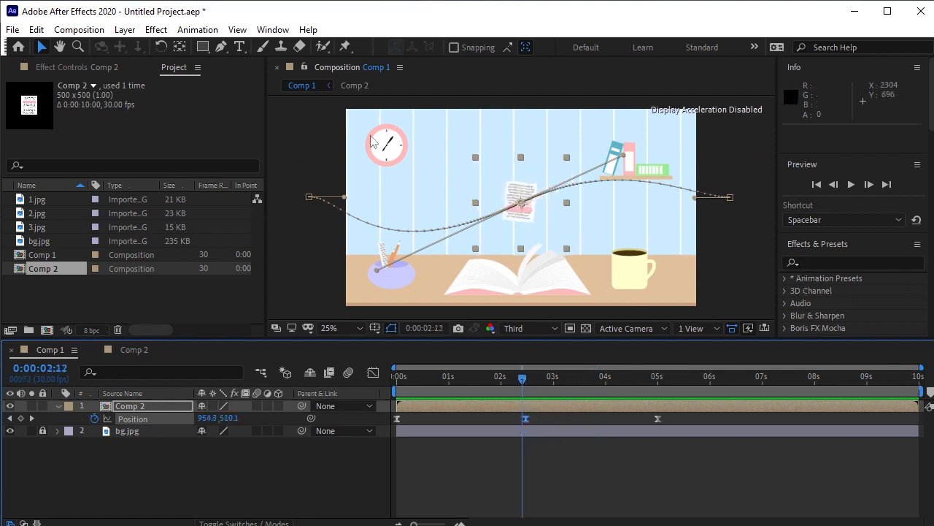
{"action": "left_click", "coordinate": [276, 31]}
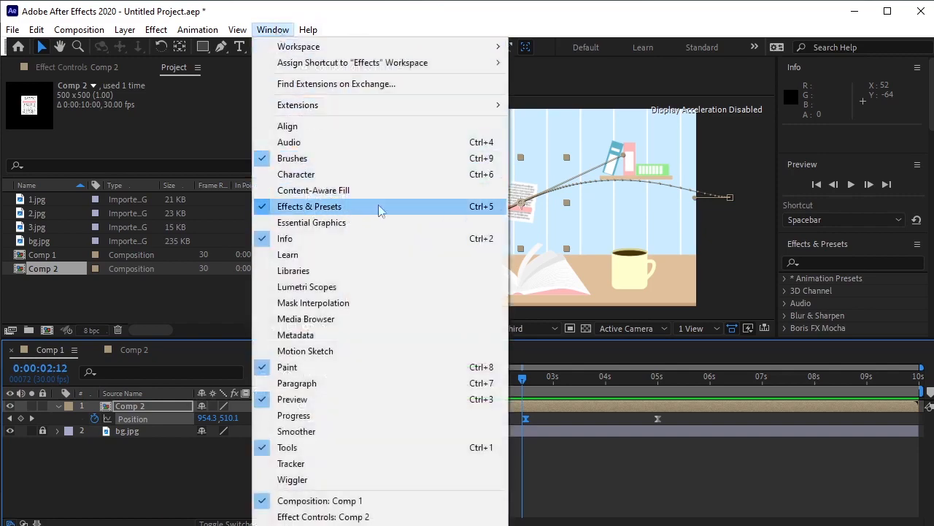
{"action": "left_click", "coordinate": [824, 261]}
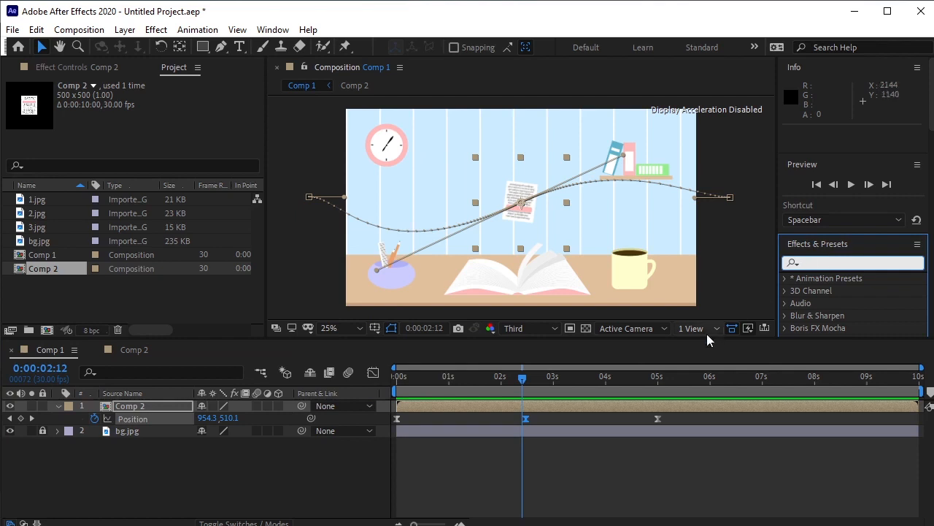
{"action": "type", "text": "cc"}
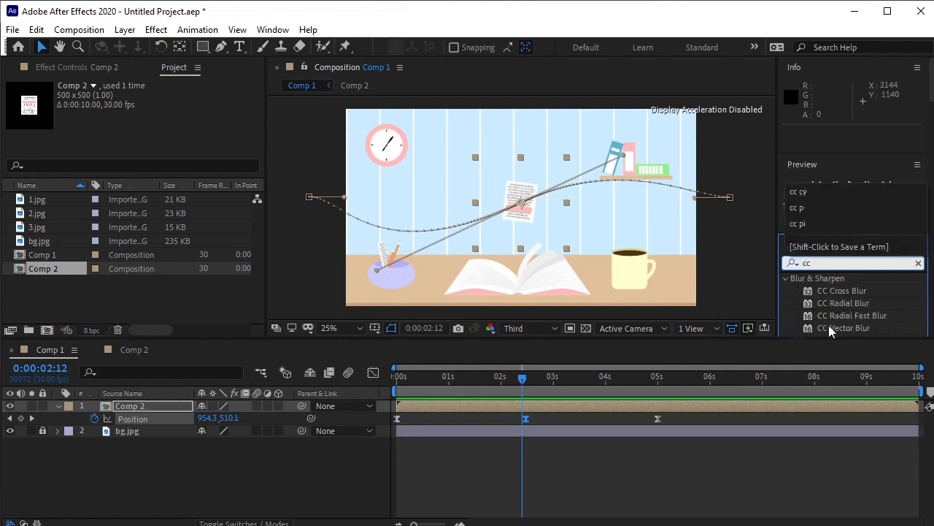
{"action": "type", "text": " cy"}
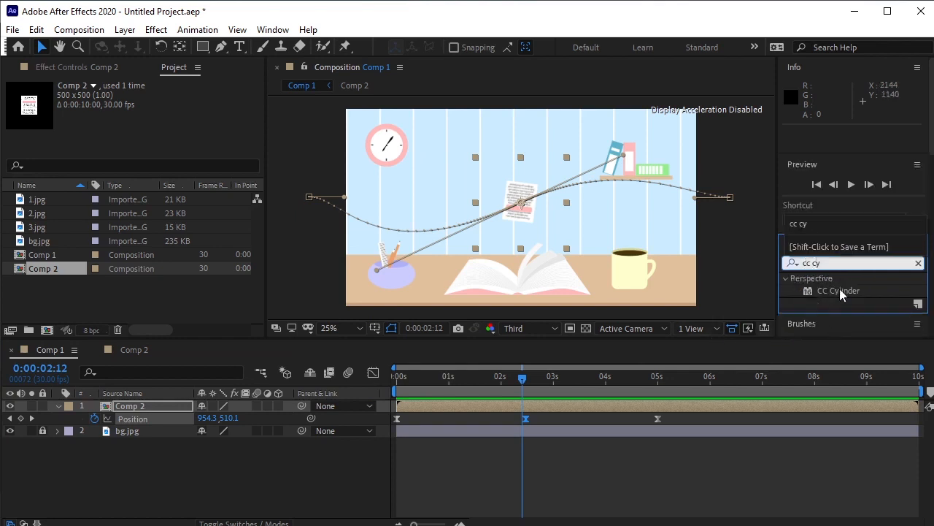
{"action": "left_click", "coordinate": [839, 288]}
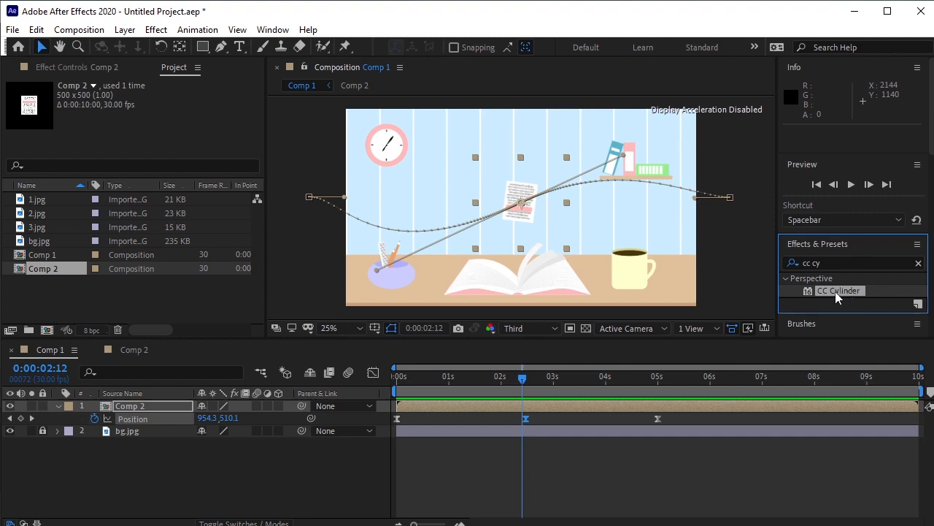
{"action": "left_click_drag", "start_coordinate": [840, 290], "coordinate": [634, 321]}
{"action": "left_click_drag", "start_coordinate": [326, 375], "coordinate": [166, 407]}
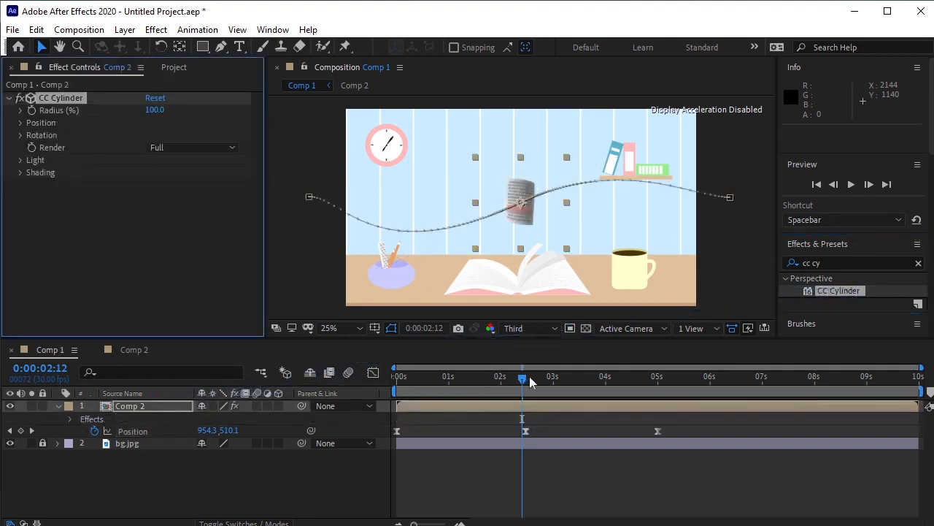
Inspect the curved page close up at 0:00:01:20 and set the composition preview resolution to Full.
{"action": "left_click_drag", "start_coordinate": [524, 379], "coordinate": [484, 390]}
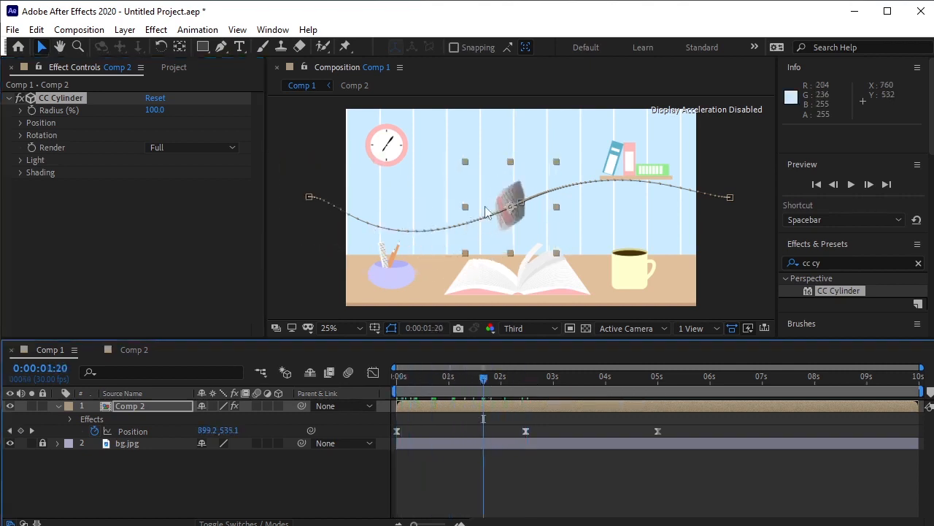
{"action": "scroll", "coordinate": [554, 217], "scroll_direction": "up", "scroll_amount": 2}
{"action": "scroll", "coordinate": [537, 223], "scroll_direction": "up", "scroll_amount": 2}
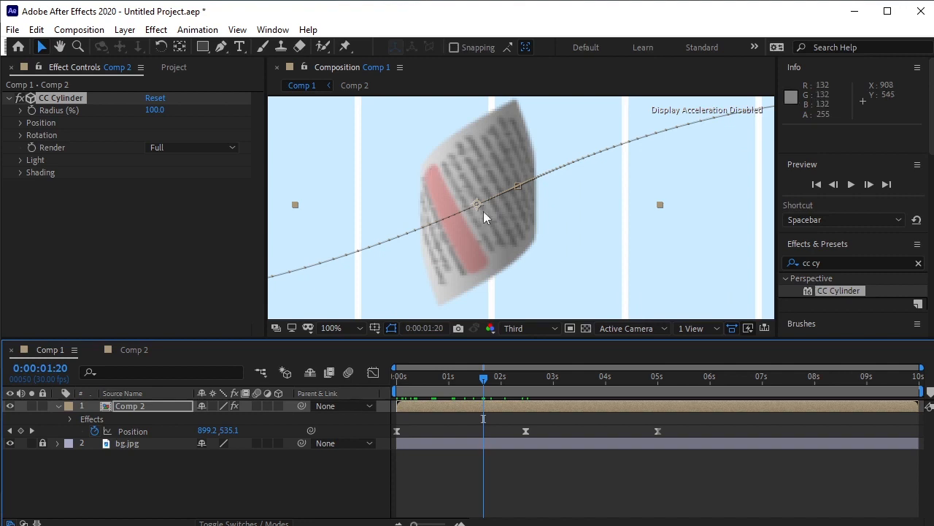
{"action": "scroll", "coordinate": [485, 212], "scroll_direction": "down", "scroll_amount": 1}
{"action": "scroll", "coordinate": [425, 244], "scroll_direction": "up", "scroll_amount": 1}
{"action": "left_click", "coordinate": [529, 328]}
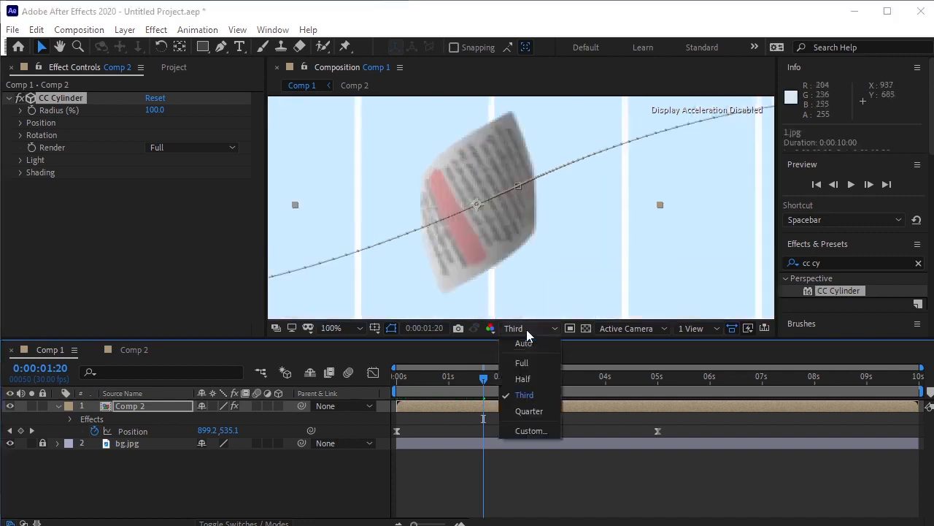
{"action": "left_click", "coordinate": [527, 355]}
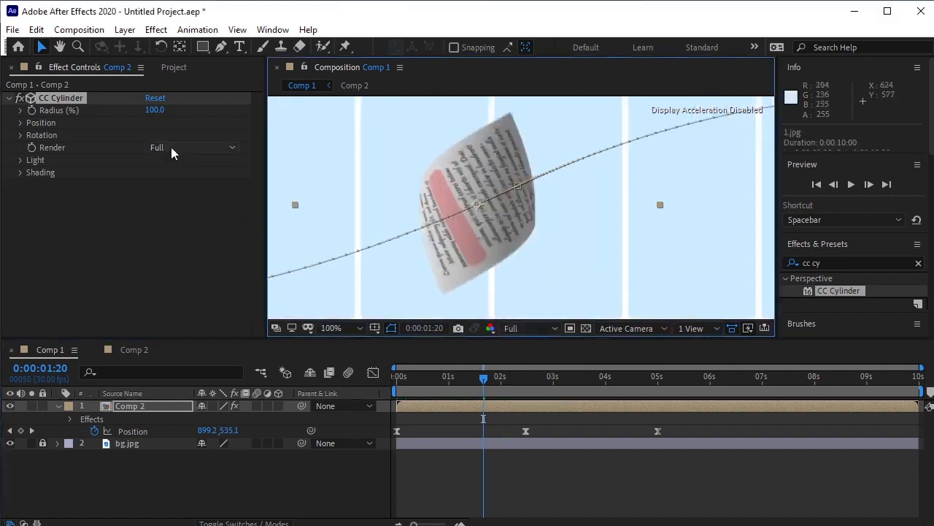
Set the CC Cylinder radius on the Comp 2 layer to 129%.
{"action": "key", "text": "ctrl+z"}
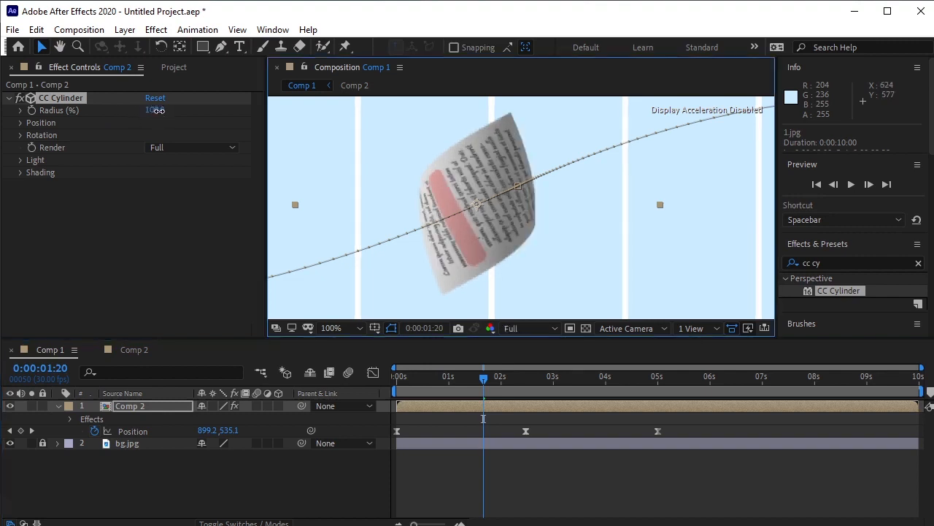
{"action": "left_click_drag", "start_coordinate": [159, 110], "coordinate": [174, 110]}
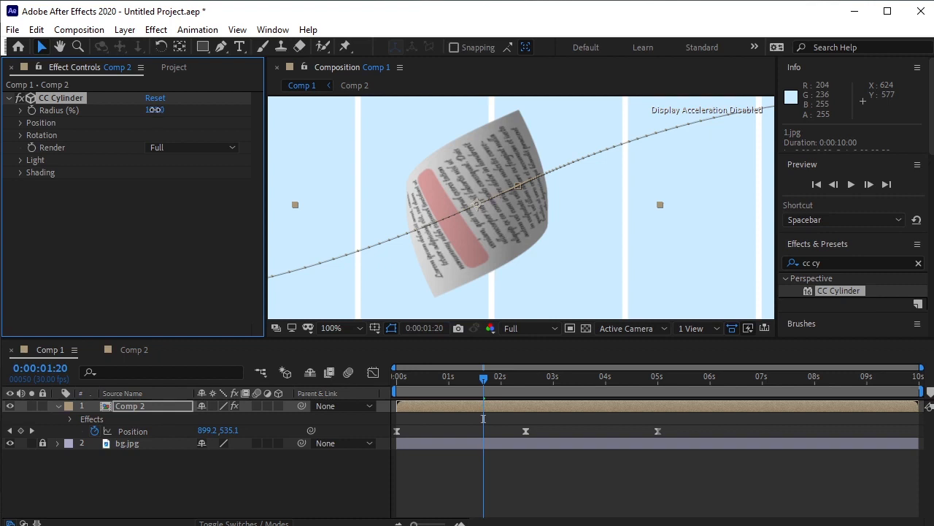
{"action": "left_click_drag", "start_coordinate": [158, 111], "coordinate": [162, 112]}
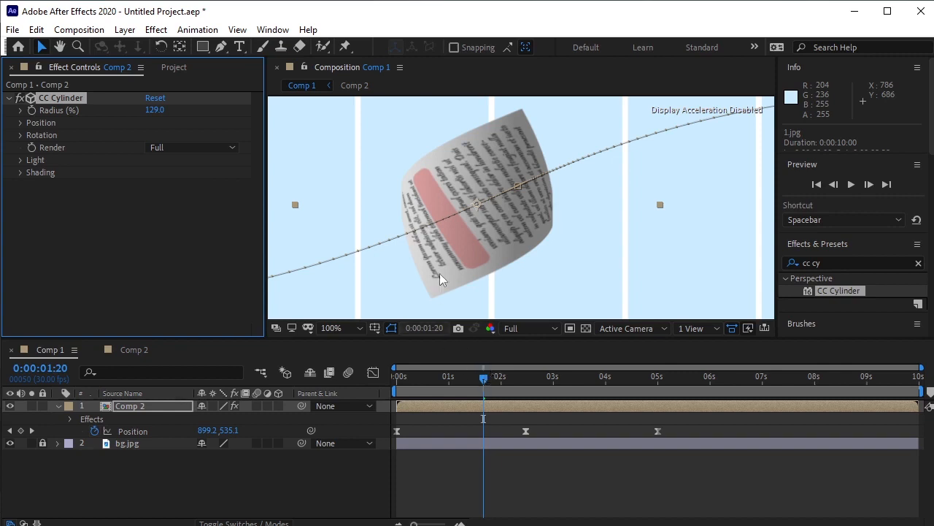
Preview the bent page flying across the whole desk scene from the start of the timeline.
{"action": "key", "text": "comma"}
{"action": "key", "text": "comma"}
{"action": "left_click_drag", "start_coordinate": [478, 381], "coordinate": [389, 381]}
{"action": "key", "text": "comma"}
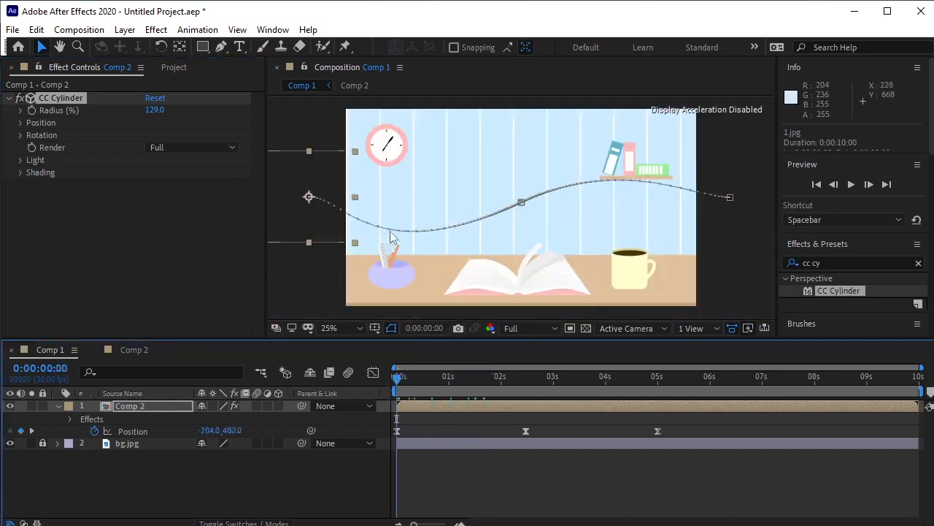
{"action": "key", "text": "space"}
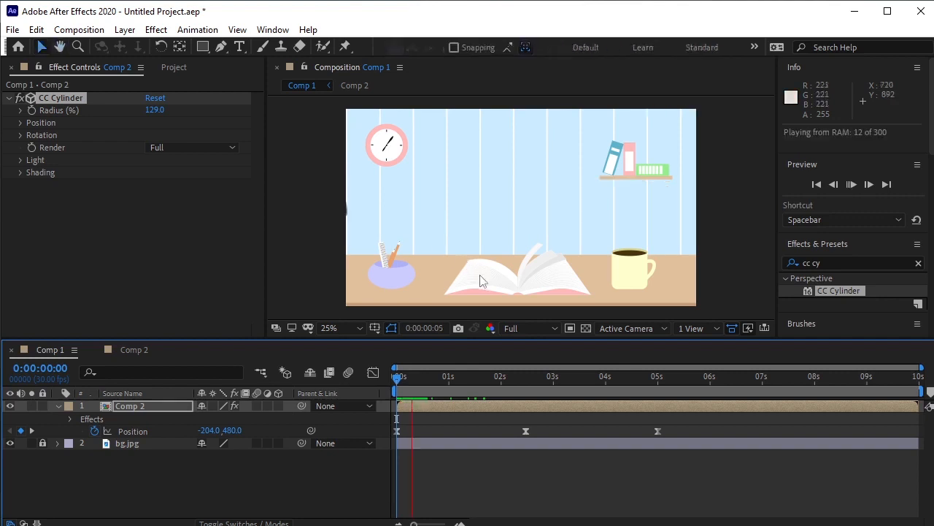
At 0:00:00:19, turn on keyframing for CC Cylinder's Rotation X, Rotation Y and Rotation Z on the Comp 2 layer.
{"action": "left_click_drag", "start_coordinate": [397, 380], "coordinate": [430, 399]}
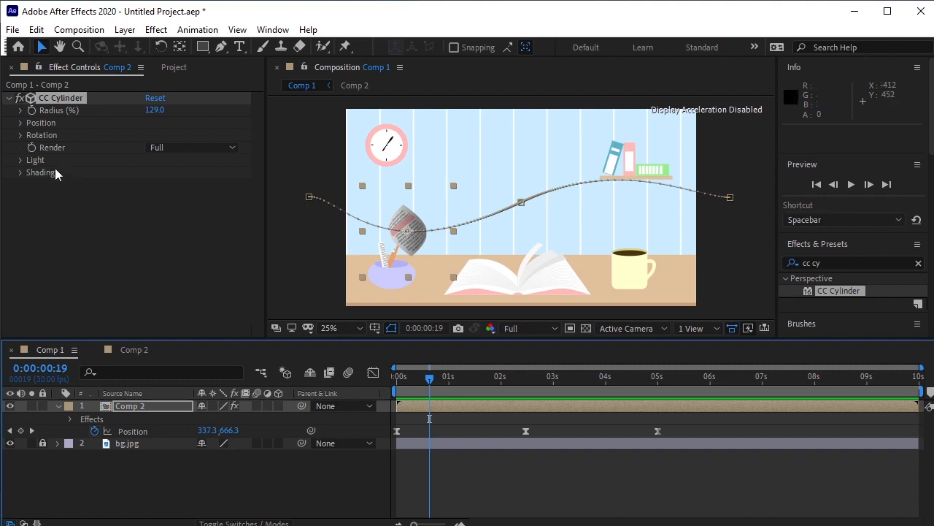
{"action": "left_click", "coordinate": [20, 135]}
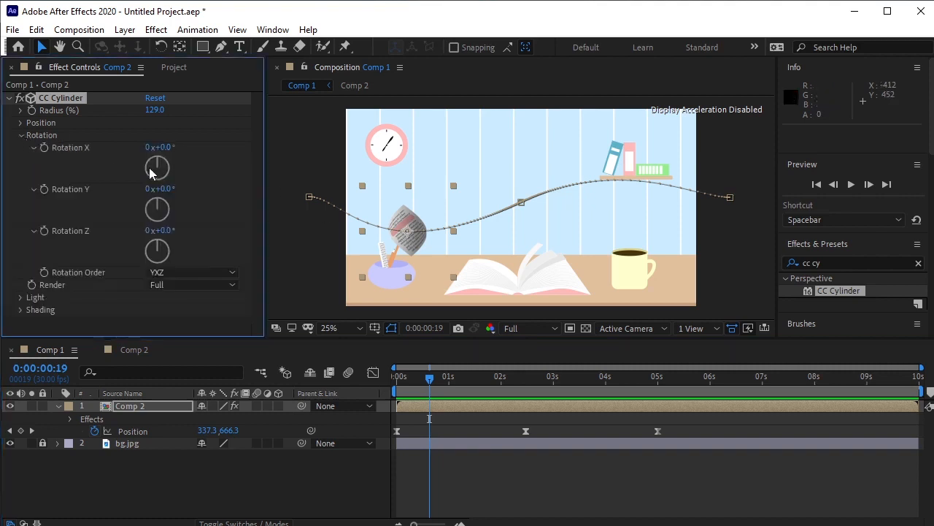
{"action": "key", "text": "ctrl+z"}
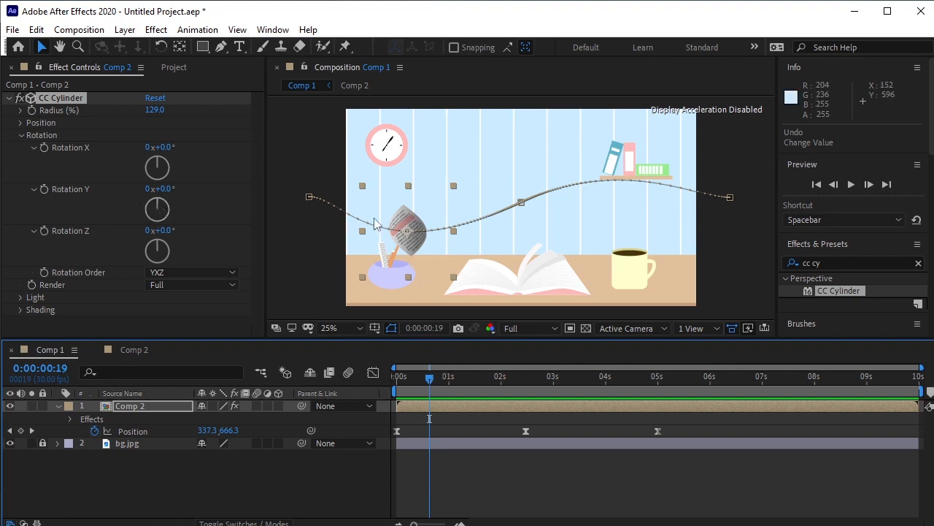
{"action": "left_click", "coordinate": [44, 148]}
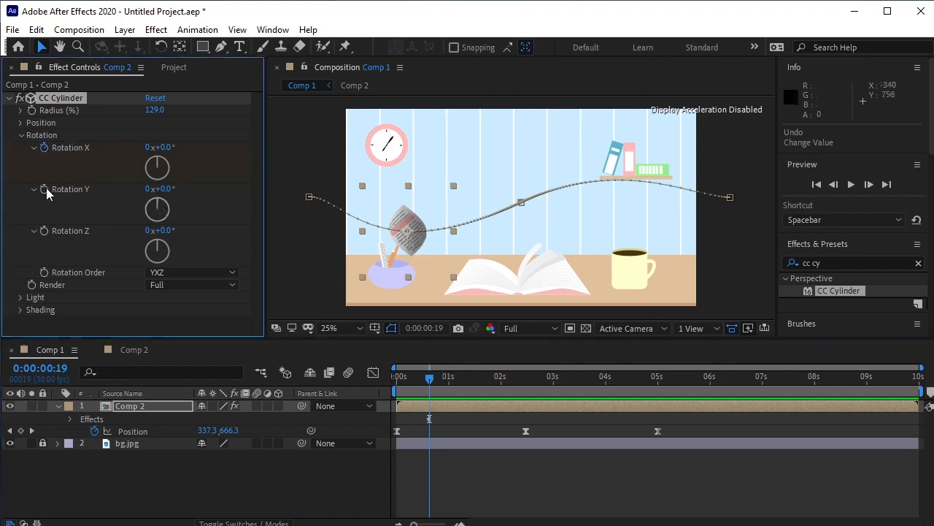
{"action": "left_click", "coordinate": [45, 191]}
{"action": "left_click", "coordinate": [45, 231]}
Set CC Cylinder's Rotation X to 0x+322°, Rotation Y to 0x+320° and Rotation Z to 1x+66° at 0:00:00:19.
{"action": "left_click", "coordinate": [148, 147]}
{"action": "type", "text": "1"}
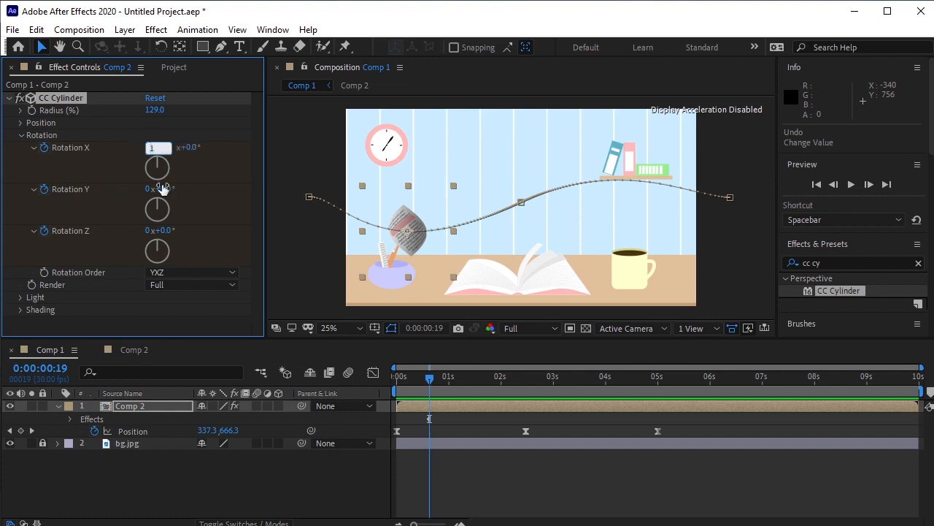
{"action": "left_click", "coordinate": [148, 189]}
{"action": "type", "text": "1"}
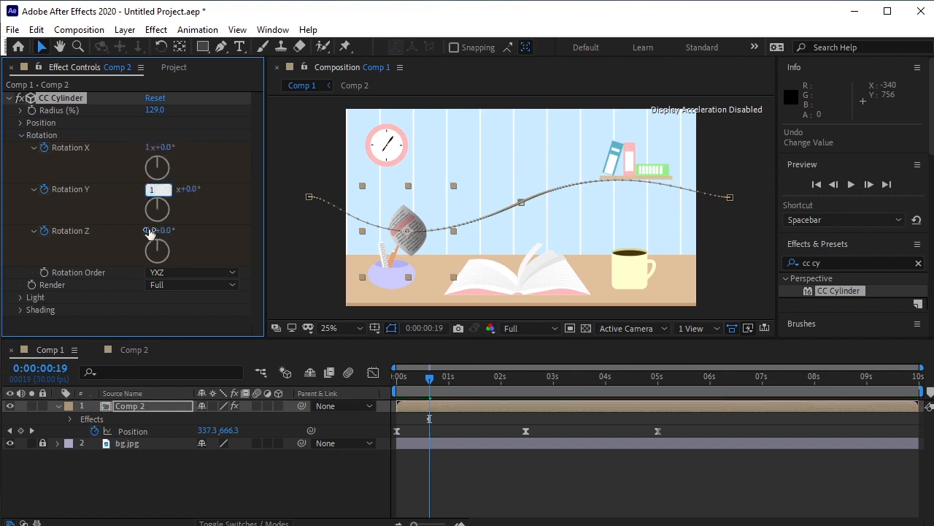
{"action": "left_click", "coordinate": [149, 231]}
{"action": "type", "text": "1"}
{"action": "key", "text": "Return"}
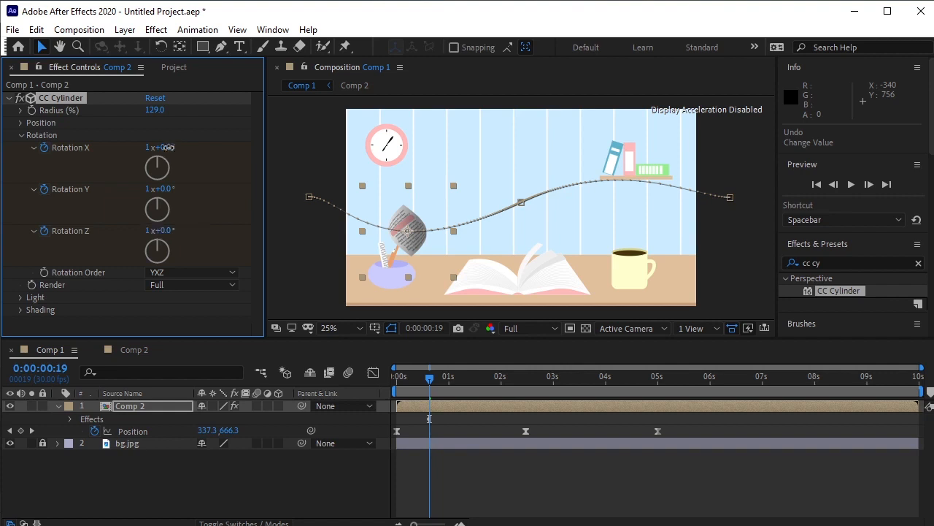
{"action": "left_click_drag", "start_coordinate": [173, 147], "coordinate": [147, 200]}
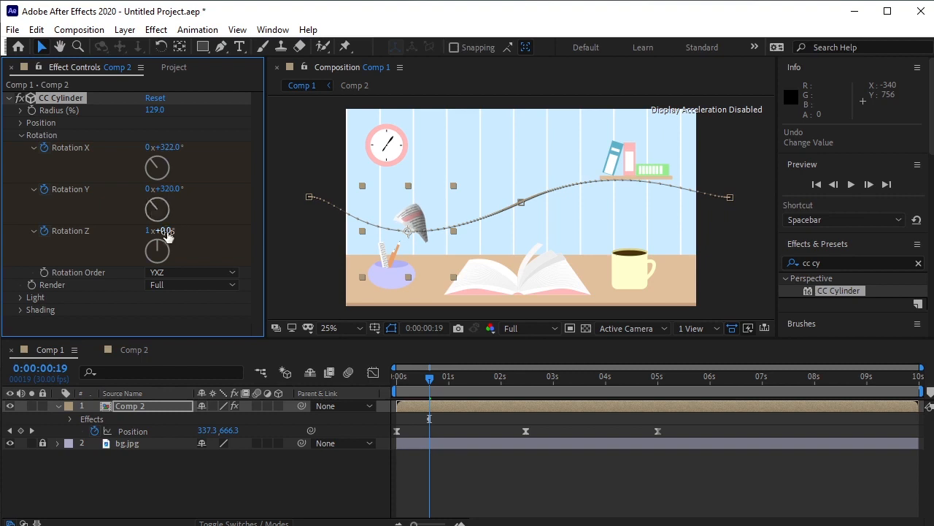
{"action": "left_click_drag", "start_coordinate": [168, 231], "coordinate": [215, 229]}
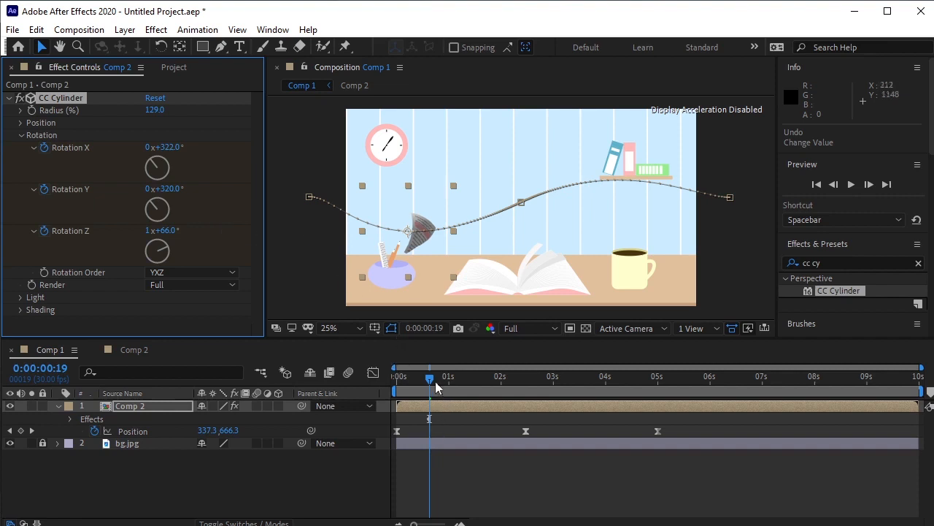
At the last position keyframe (0:00:05:00), set CC Cylinder's Rotation X, Y and Z to 2 full revolutions each, keeping their degrees.
{"action": "left_click", "coordinate": [39, 432]}
{"action": "left_click", "coordinate": [31, 430]}
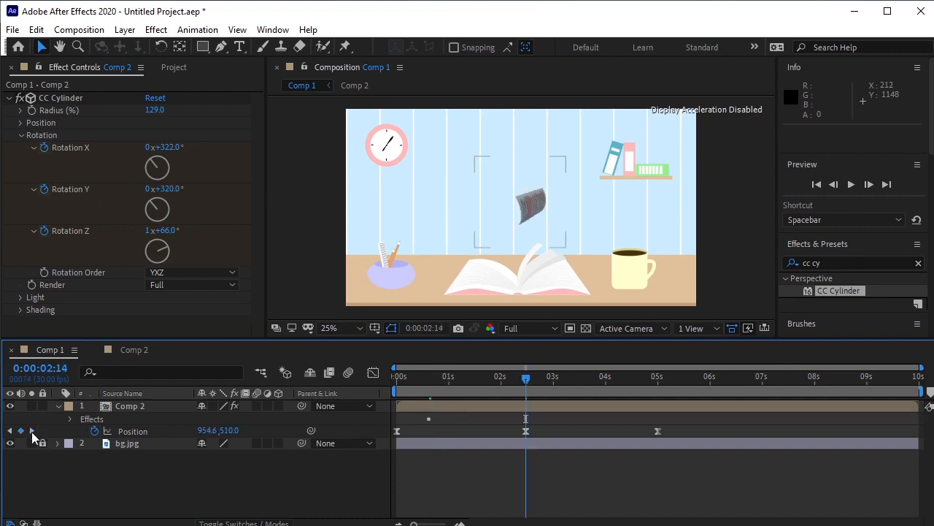
{"action": "left_click", "coordinate": [32, 430]}
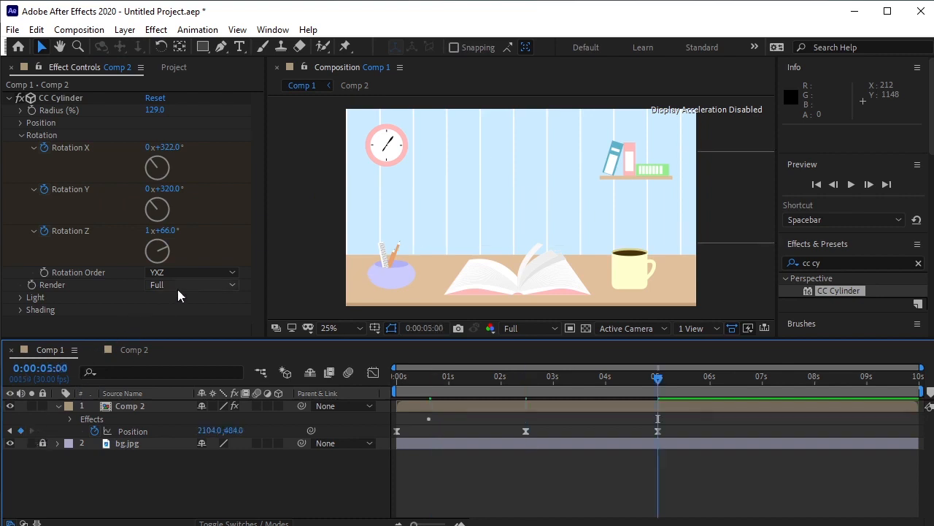
{"action": "left_click", "coordinate": [147, 146]}
{"action": "type", "text": "2"}
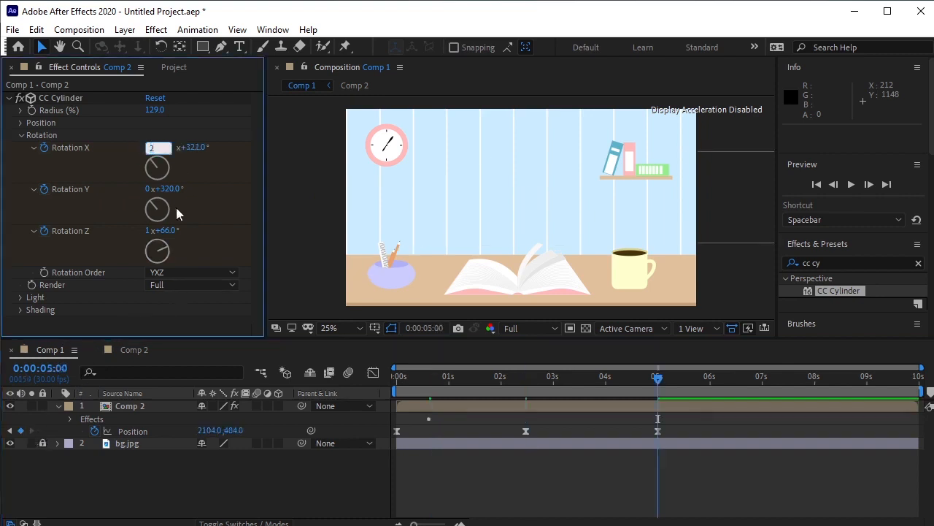
{"action": "key", "text": "Return"}
{"action": "left_click", "coordinate": [147, 188]}
{"action": "type", "text": "2"}
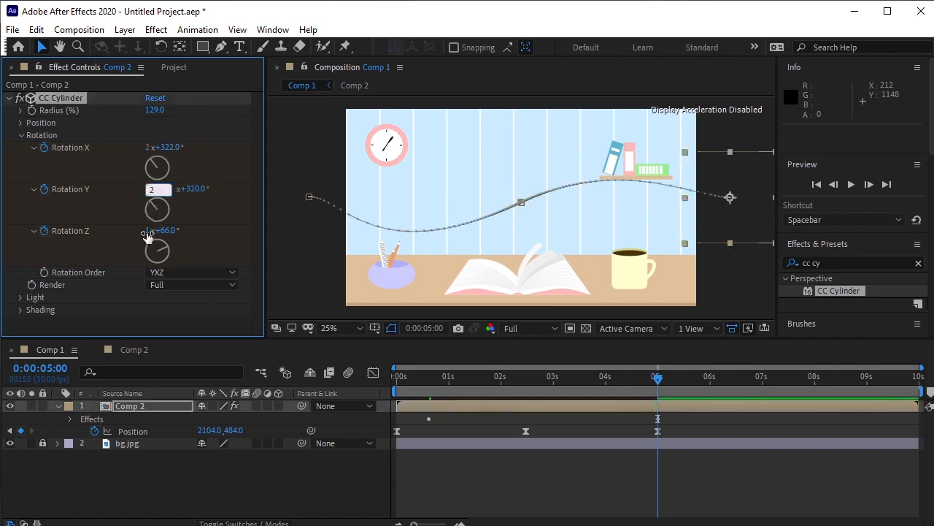
{"action": "key", "text": "Tab"}
{"action": "type", "text": "2"}
{"action": "key", "text": "Return"}
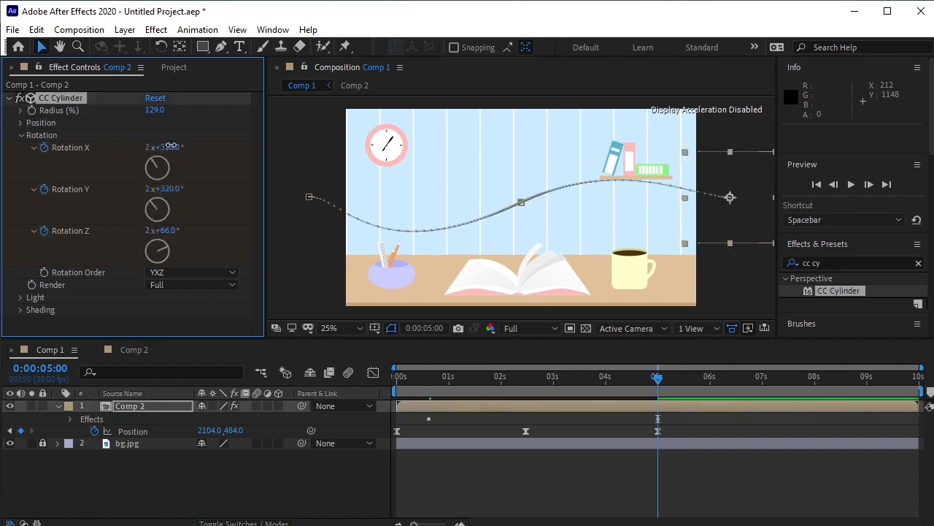
Adjust the rotation at 0:00:05:00 to 2x+312° for X, 2x+353° for Y and 2x+89° for Z.
{"action": "left_click_drag", "start_coordinate": [176, 146], "coordinate": [164, 147]}
{"action": "left_click_drag", "start_coordinate": [163, 187], "coordinate": [167, 187]}
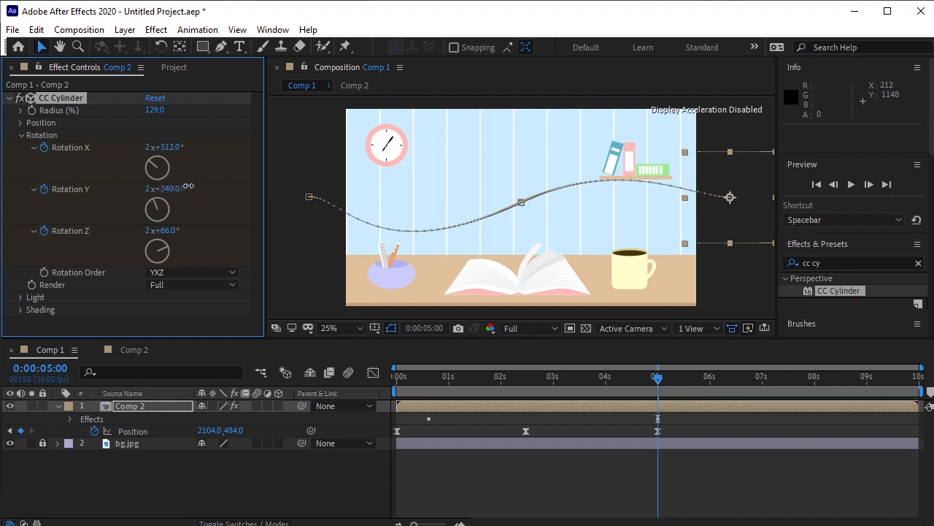
{"action": "left_click_drag", "start_coordinate": [169, 236], "coordinate": [191, 233]}
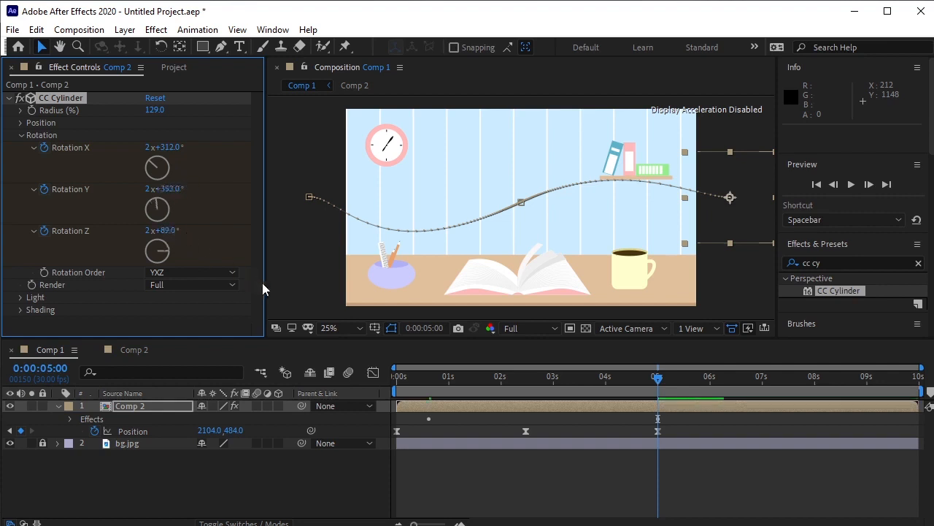
Preview the tumbling page and move the first CC Cylinder rotation keyframes from 0:00:00:19 to the start of the timeline.
{"action": "key", "text": "space"}
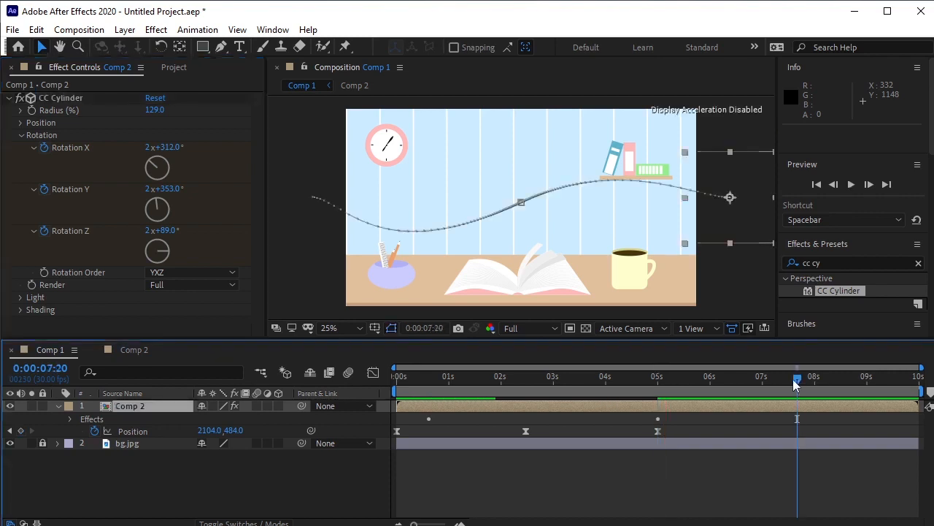
{"action": "left_click_drag", "start_coordinate": [795, 380], "coordinate": [398, 462]}
{"action": "key", "text": "u"}
{"action": "left_click_drag", "start_coordinate": [470, 375], "coordinate": [440, 386]}
{"action": "key", "text": "slash"}
{"action": "key", "text": "comma"}
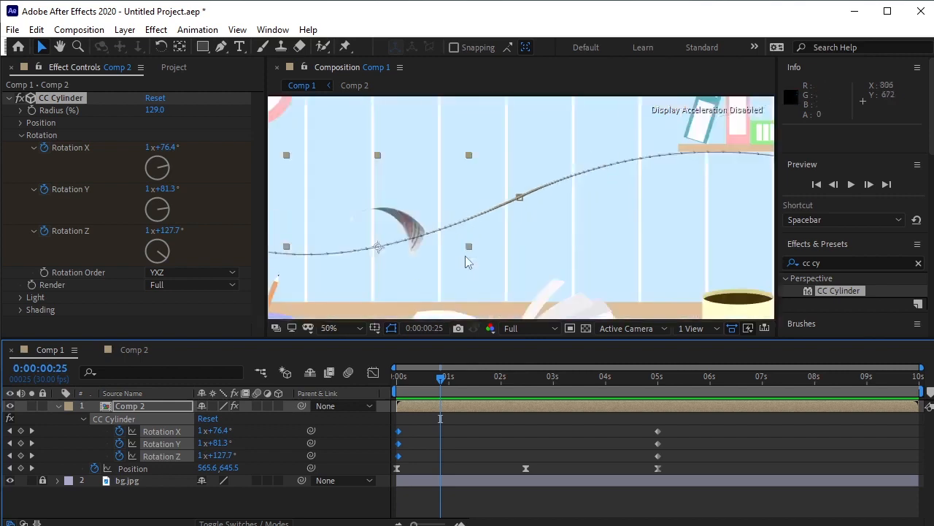
With the page viewed at 0:00:01:12, set CC Cylinder's Light Intensity to 41.
{"action": "left_click", "coordinate": [21, 136]}
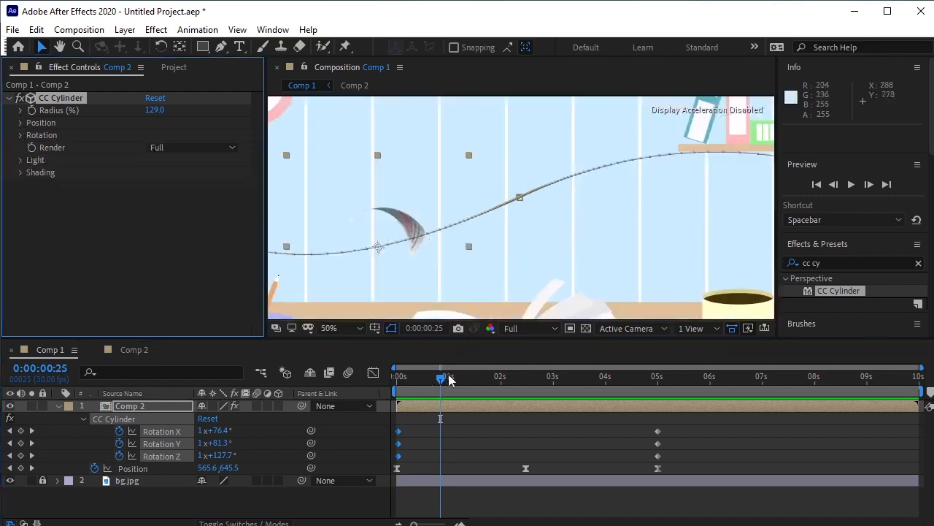
{"action": "left_click", "coordinate": [452, 378]}
{"action": "left_click_drag", "start_coordinate": [454, 380], "coordinate": [469, 380]}
{"action": "left_click", "coordinate": [20, 160]}
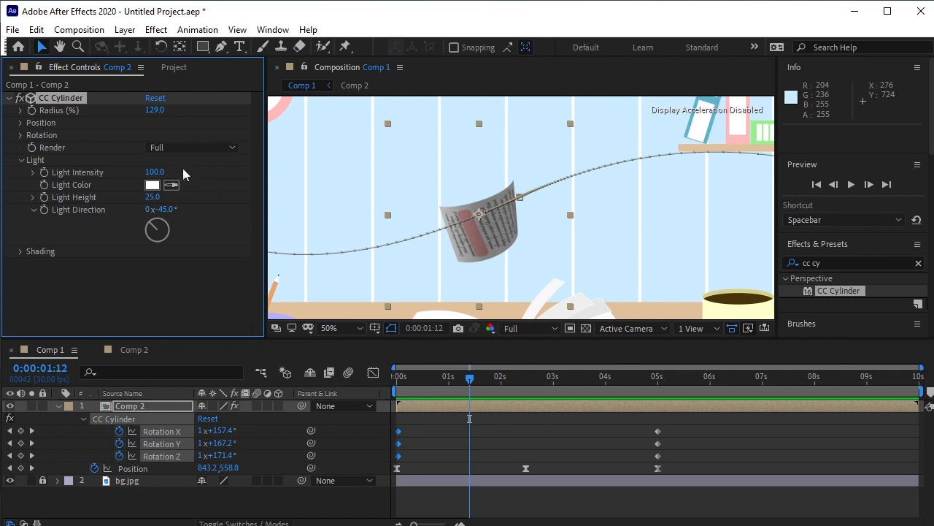
{"action": "left_click_drag", "start_coordinate": [166, 173], "coordinate": [141, 186]}
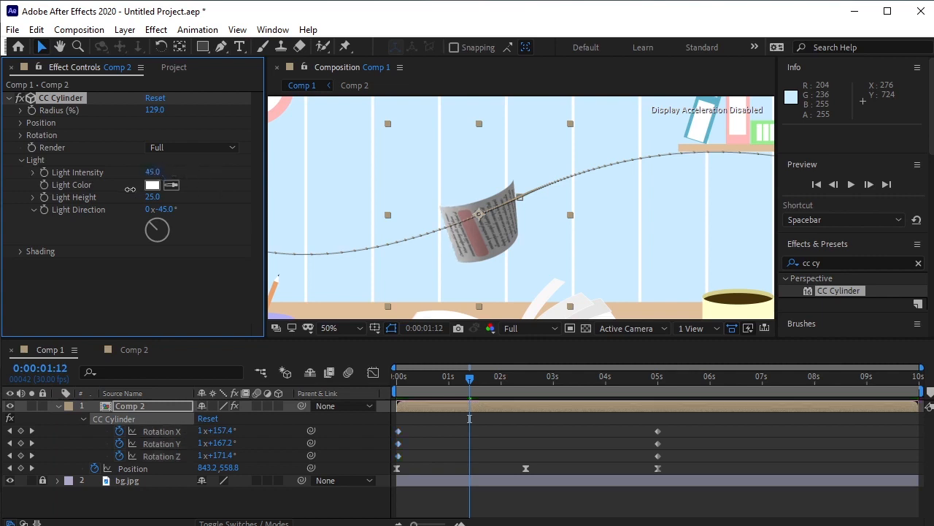
{"action": "left_click_drag", "start_coordinate": [64, 197], "coordinate": [107, 197]}
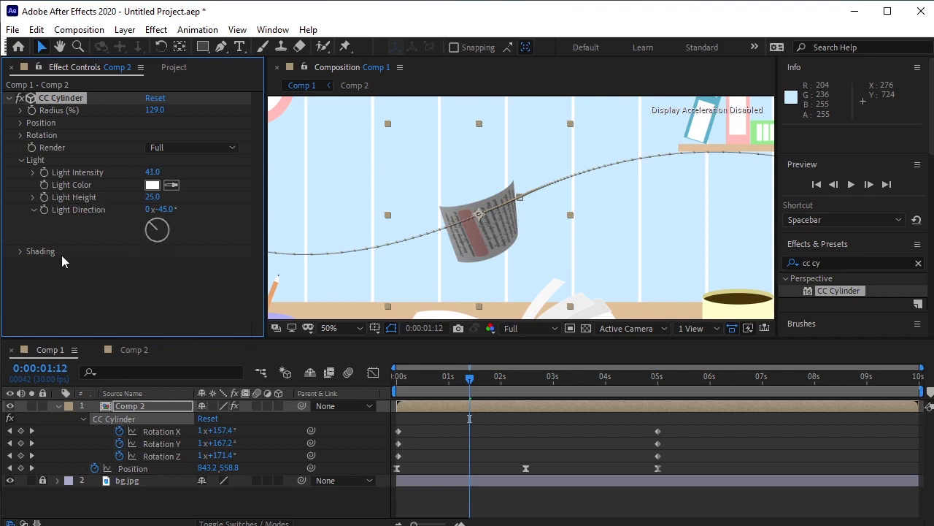
Set CC Cylinder's Ambient shading to 87 and collapse the Shading and Light groups.
{"action": "left_click", "coordinate": [21, 251]}
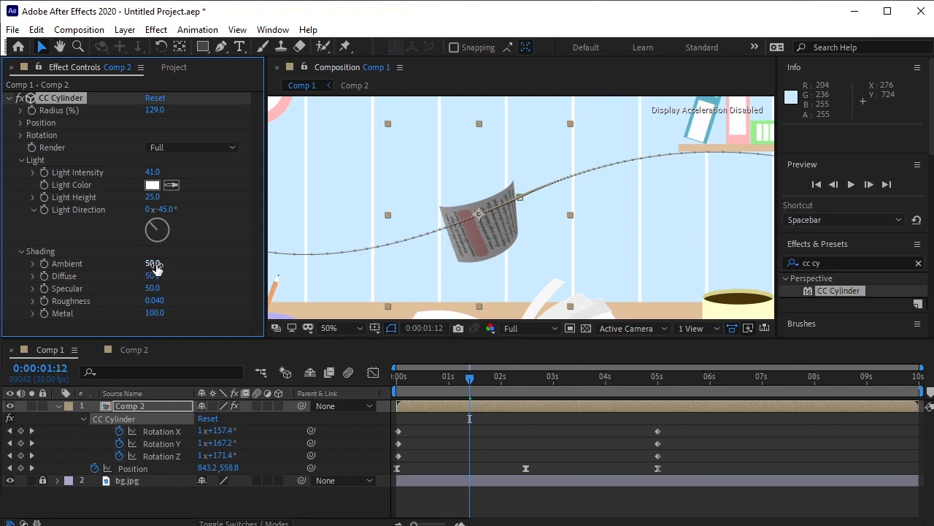
{"action": "left_click_drag", "start_coordinate": [155, 267], "coordinate": [189, 272]}
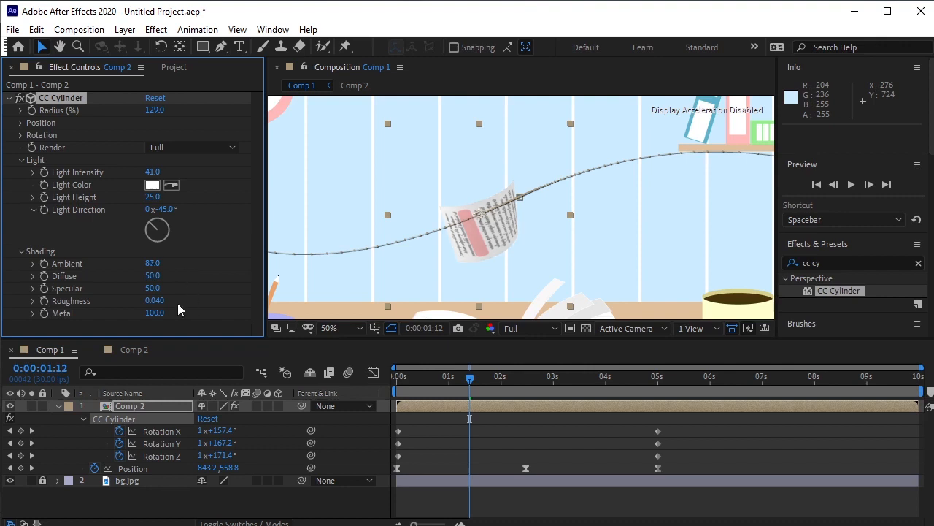
{"action": "left_click", "coordinate": [22, 251]}
{"action": "left_click", "coordinate": [21, 160]}
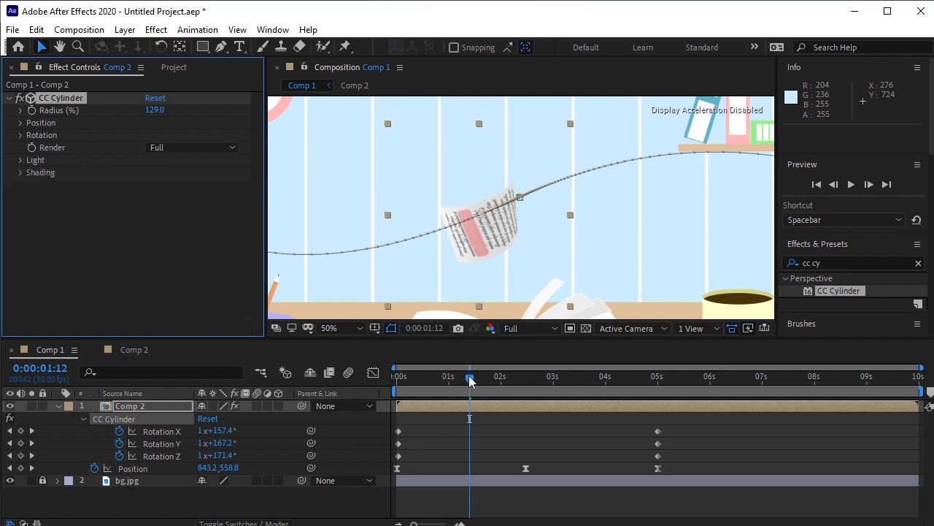
Return to the start of the timeline with the whole scene in view and collapse the Comp 2 layer's properties.
{"action": "left_click_drag", "start_coordinate": [471, 378], "coordinate": [313, 395]}
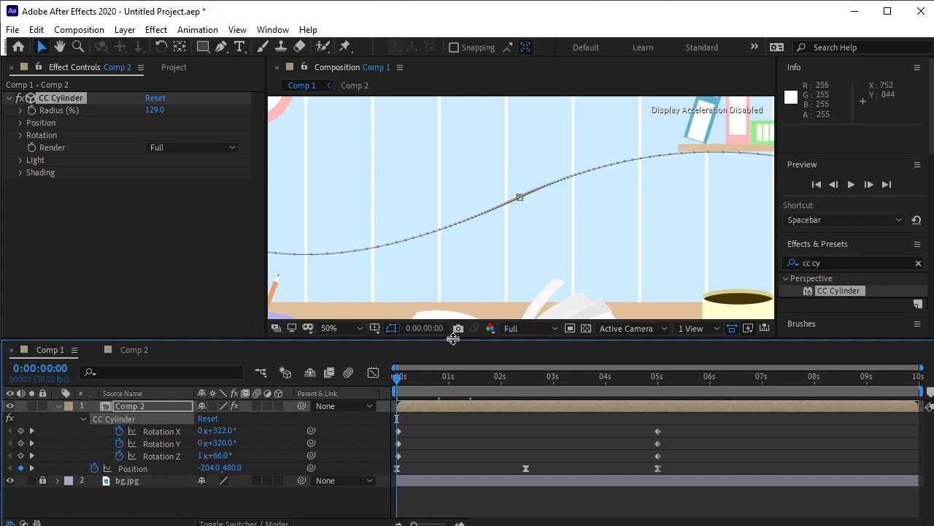
{"action": "key", "text": "comma"}
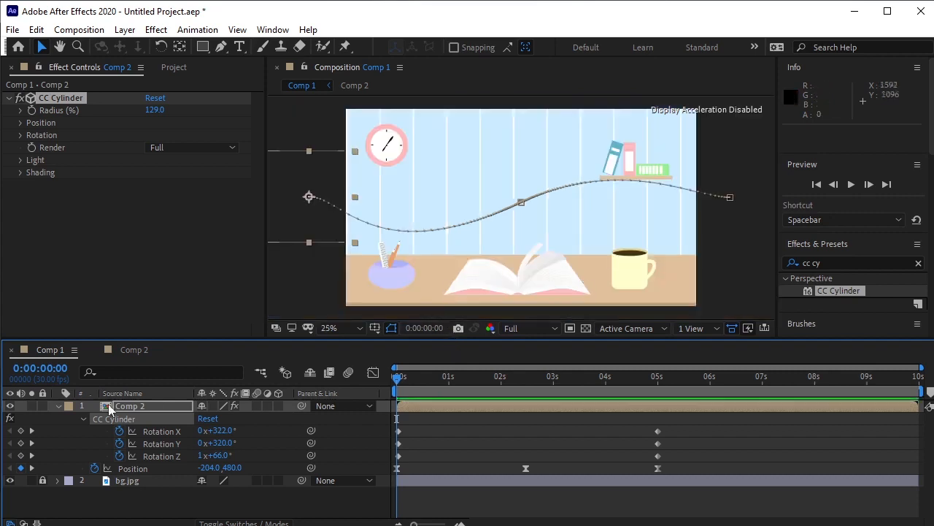
{"action": "left_click", "coordinate": [58, 406]}
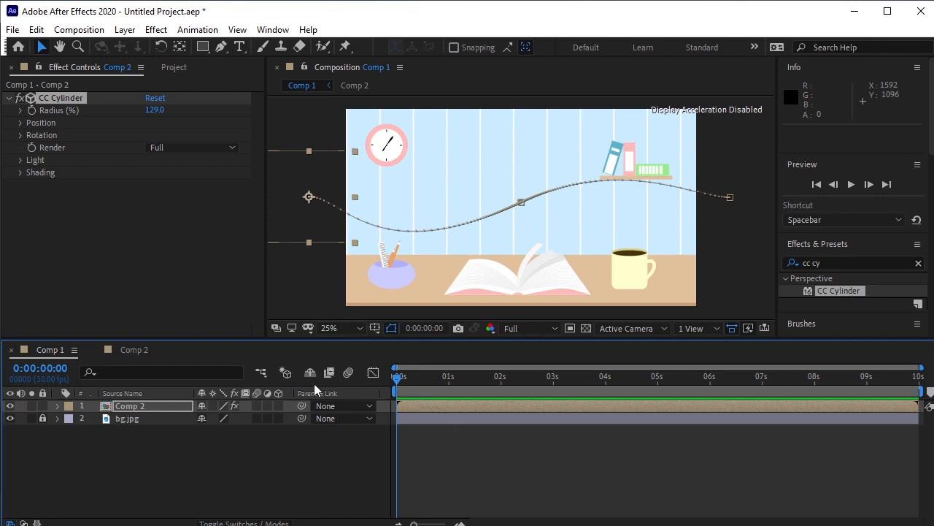
Create a 500 x 500 px composition named Comp 3 at 30 fps lasting 0:00:10:00, and add 2.jpg to it.
{"action": "left_click", "coordinate": [174, 68]}
{"action": "left_click", "coordinate": [150, 305]}
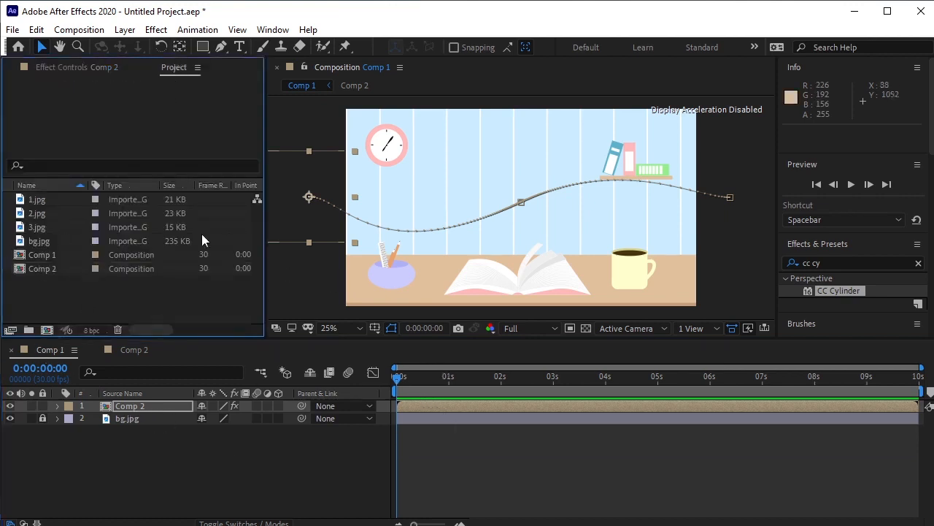
{"action": "left_click", "coordinate": [47, 330]}
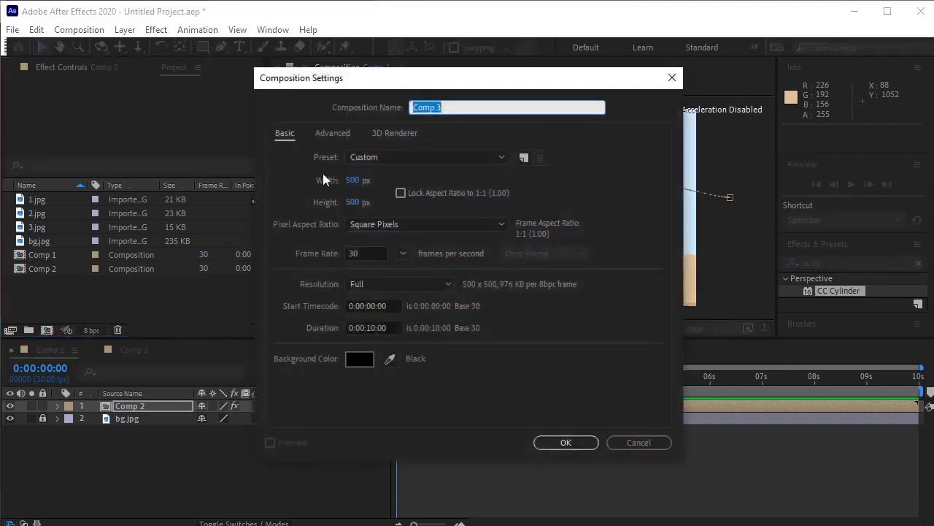
{"action": "left_click", "coordinate": [565, 444]}
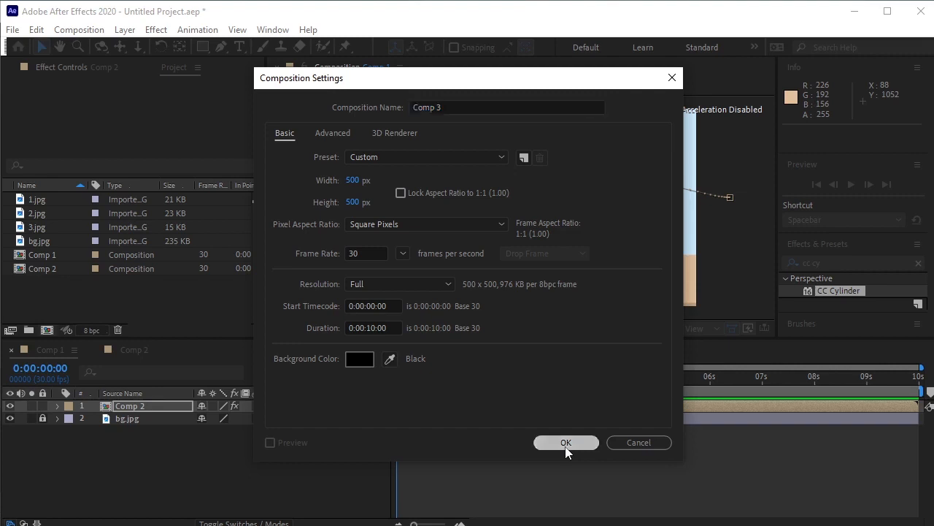
{"action": "left_click_drag", "start_coordinate": [46, 216], "coordinate": [109, 430]}
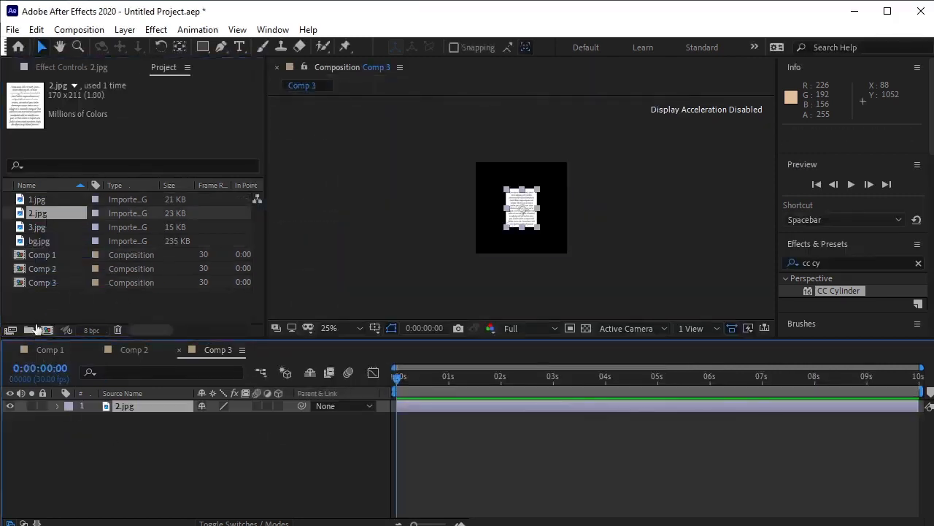
Copy the Rotation keyframes of 1.jpg in Comp 2 onto 2.jpg in Comp 3 and reveal its keyframed properties.
{"action": "left_click", "coordinate": [121, 351]}
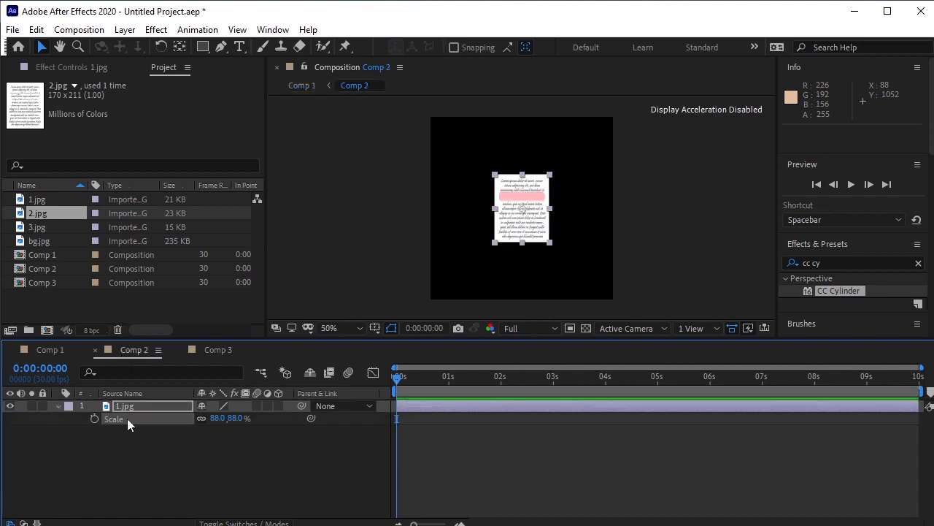
{"action": "key", "text": "r"}
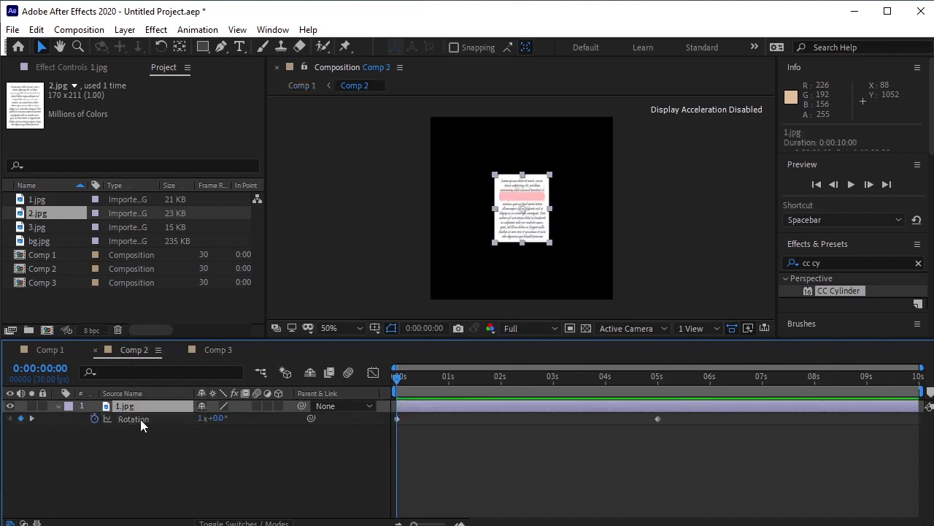
{"action": "key", "text": "ctrl+c"}
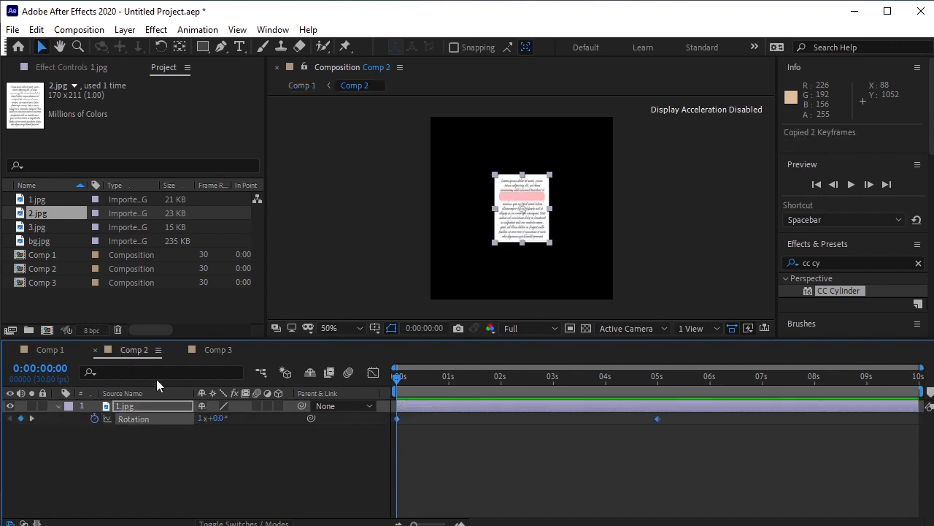
{"action": "left_click", "coordinate": [211, 350]}
{"action": "key", "text": "ctrl+v"}
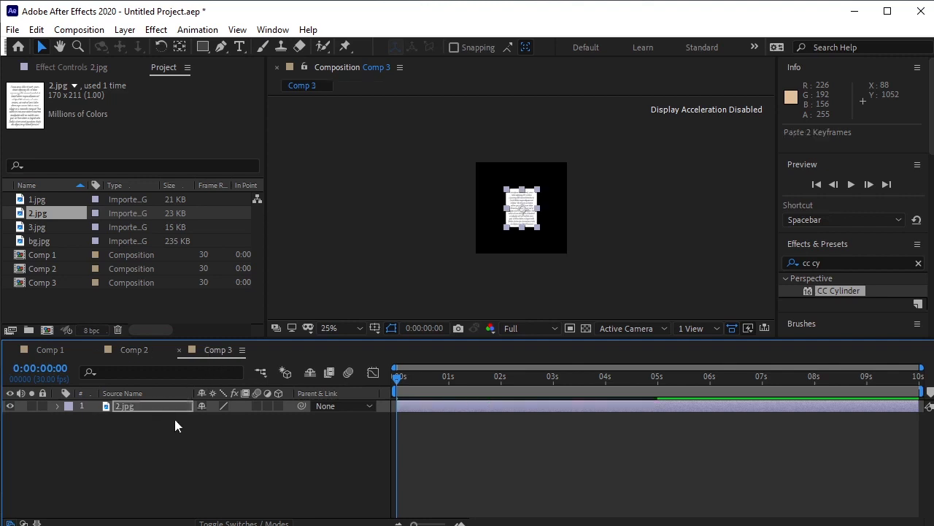
{"action": "key", "text": "u"}
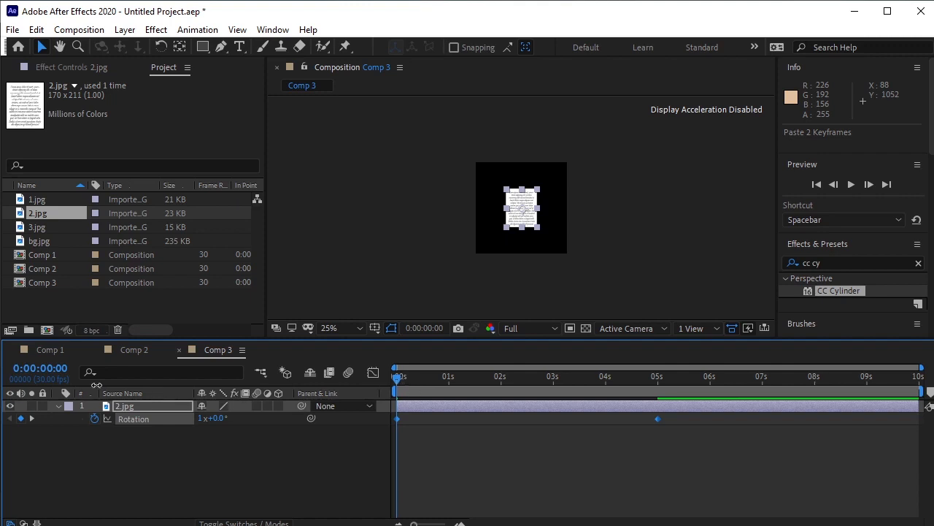
In Comp 1, copy the Comp 2 layer's CC Cylinder effect and Position keyframes, and lock that layer.
{"action": "left_click", "coordinate": [131, 351]}
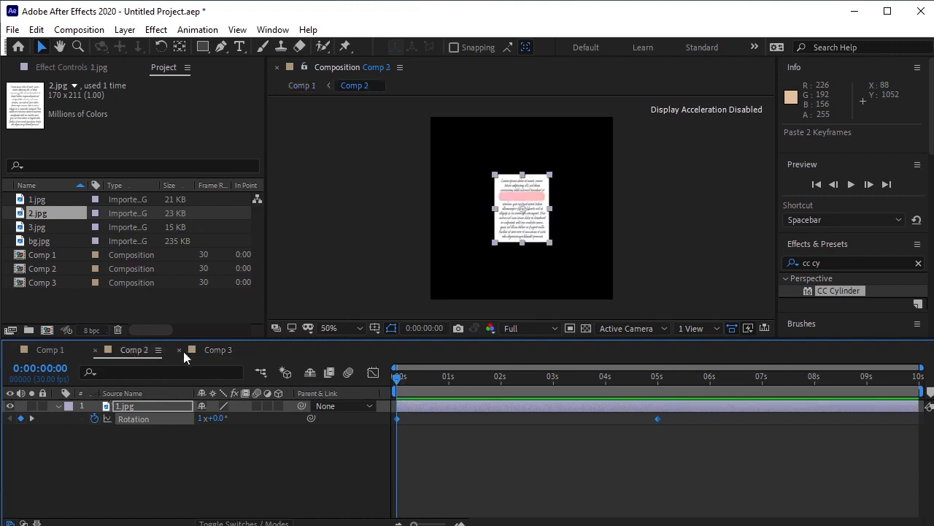
{"action": "left_click", "coordinate": [48, 353]}
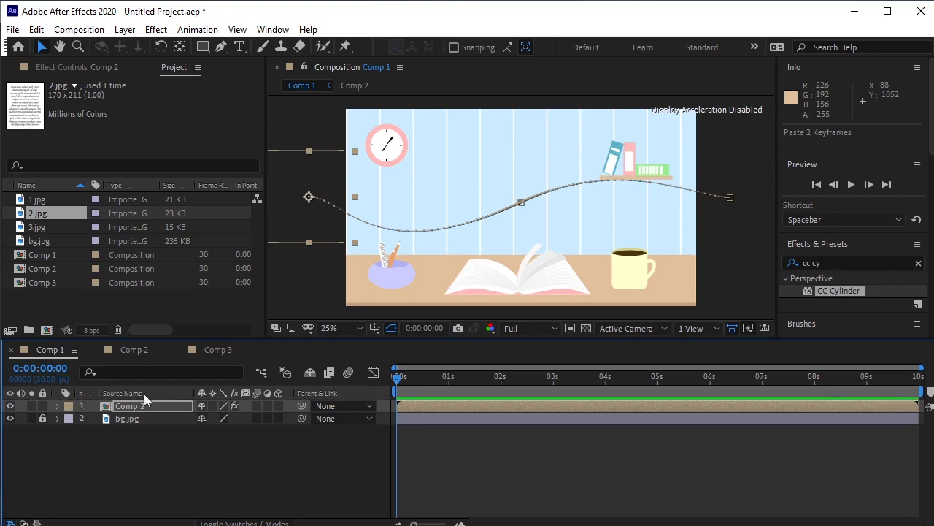
{"action": "key", "text": "u"}
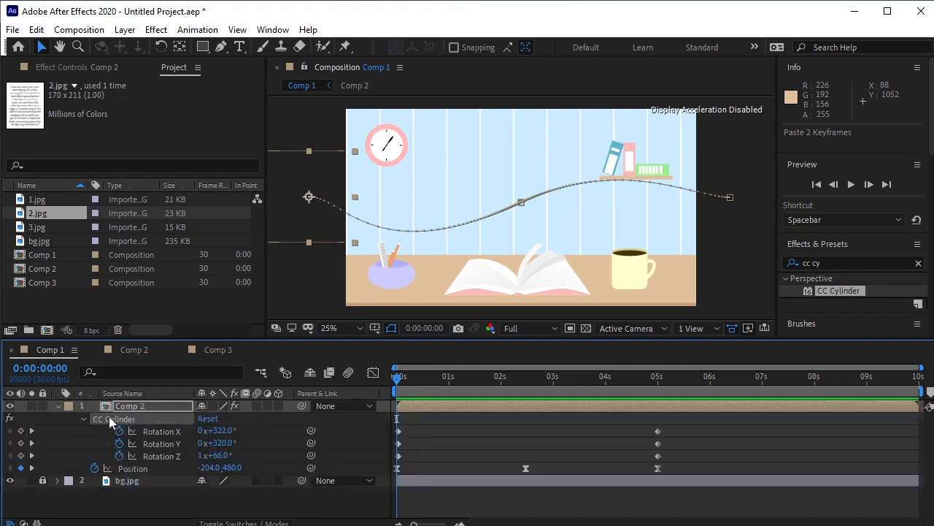
{"action": "left_click", "coordinate": [138, 468]}
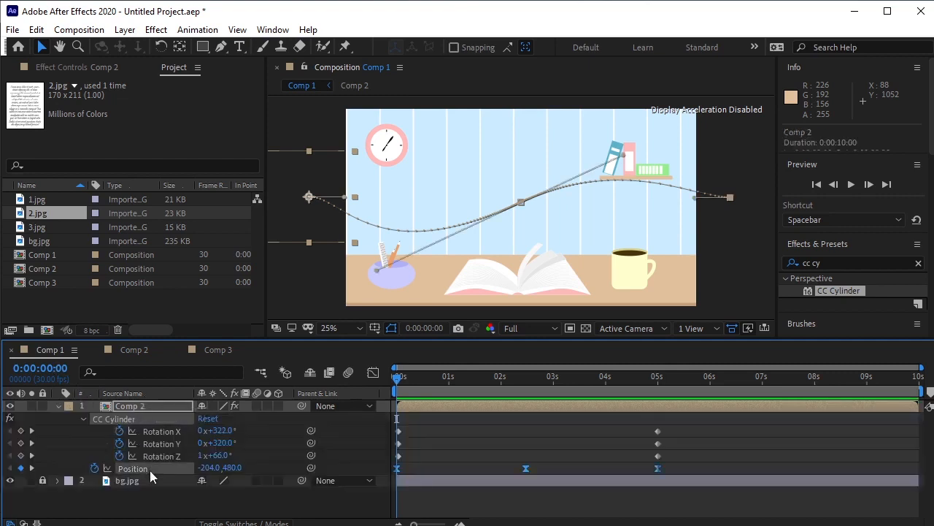
{"action": "key", "text": "ctrl+c"}
{"action": "left_click", "coordinate": [59, 406]}
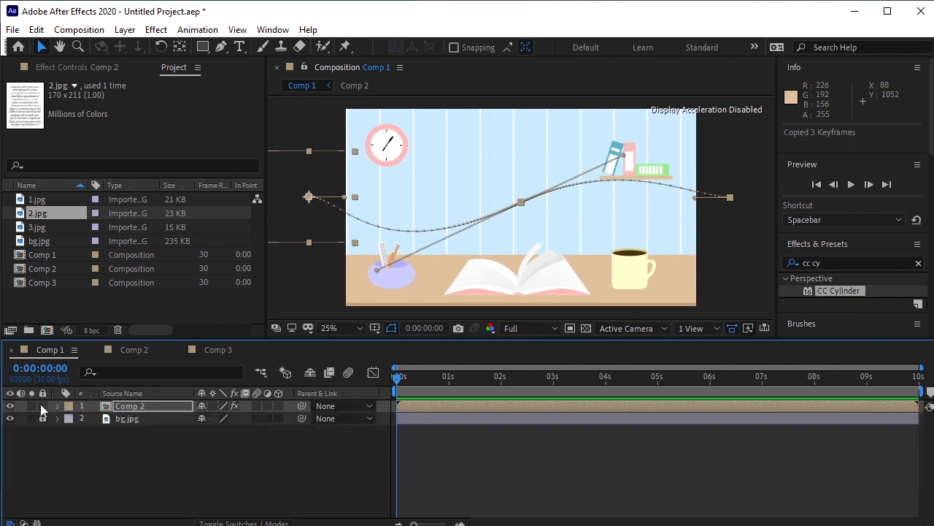
{"action": "left_click", "coordinate": [41, 406]}
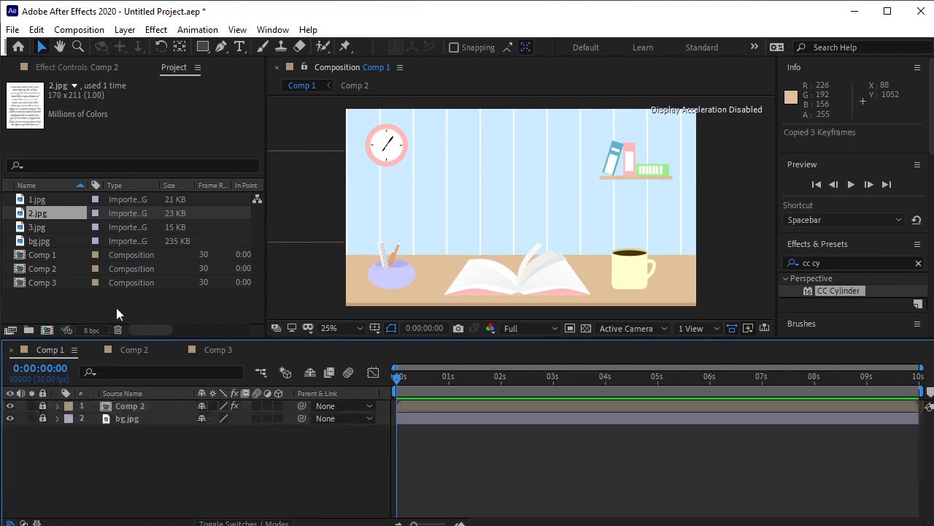
Add Comp 3 as the top layer of Comp 1 and paste the copied CC Cylinder effect and Position keyframes onto it.
{"action": "left_click_drag", "start_coordinate": [61, 289], "coordinate": [137, 407]}
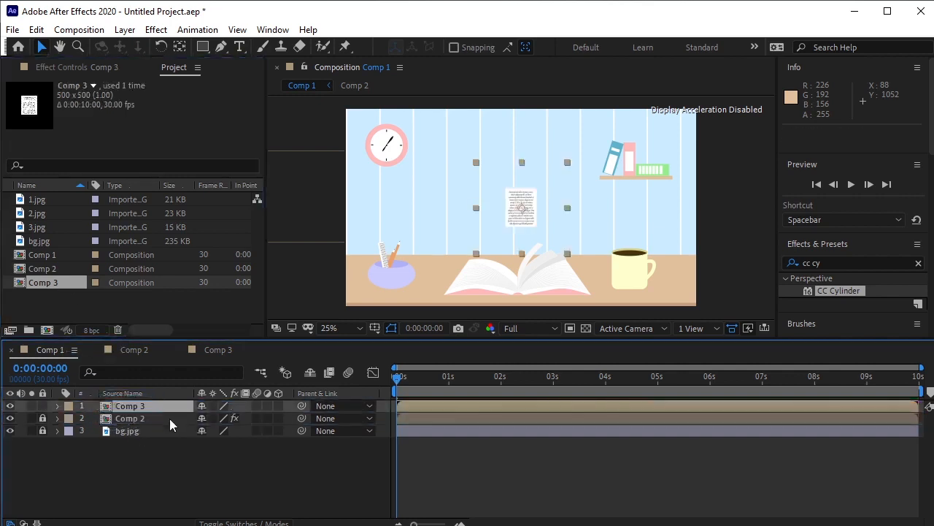
{"action": "key", "text": "ctrl+alt+shift+e"}
{"action": "left_click", "coordinate": [483, 320]}
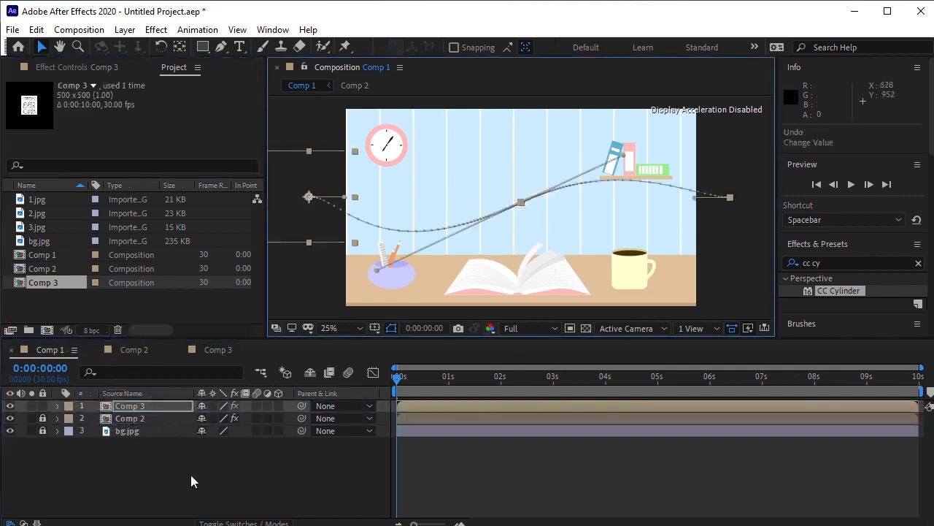
Raise Comp 3's whole motion path so its 0:00:02:14 keyframe sits at about 938.6, 374, and reshape its curve with the middle, end and start handles.
{"action": "key", "text": "p"}
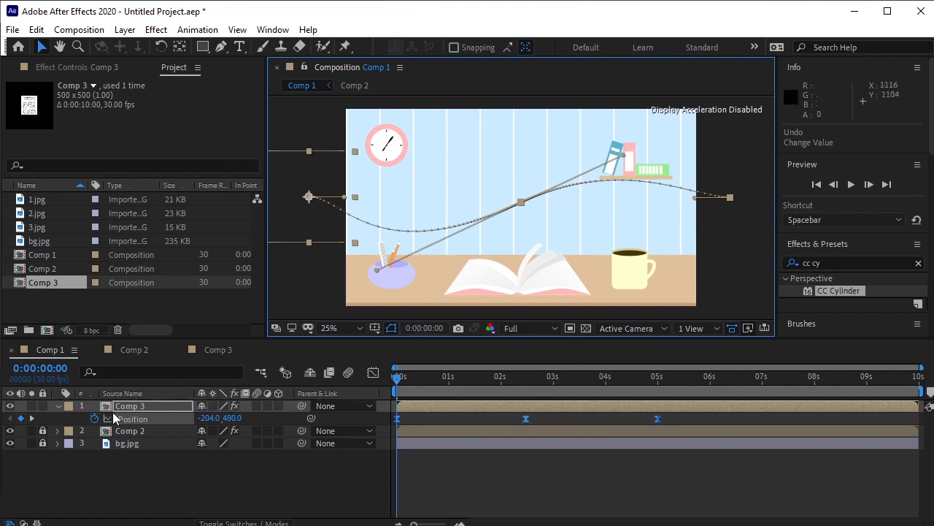
{"action": "left_click", "coordinate": [32, 418]}
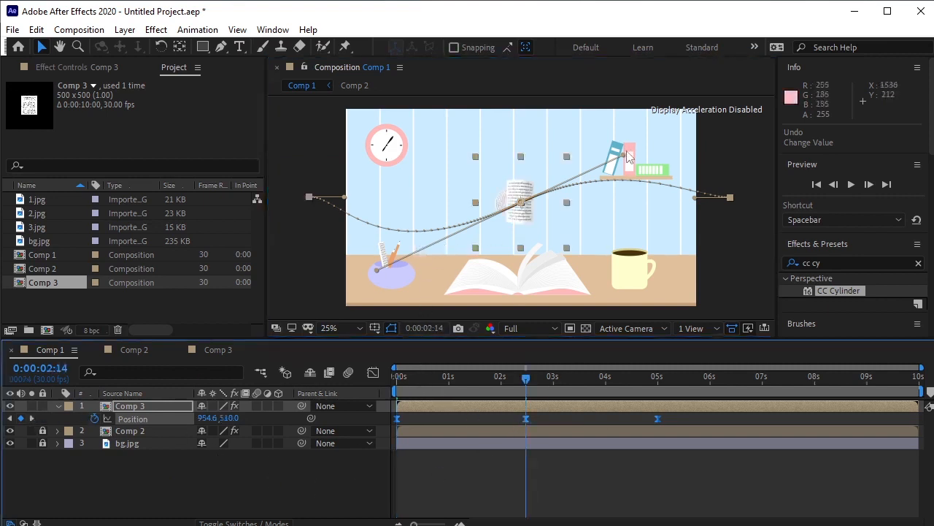
{"action": "mouse_move", "coordinate": [625, 159]}
{"action": "left_mouse_down"}
{"action": "mouse_move", "coordinate": [632, 179]}
{"action": "mouse_move", "coordinate": [633, 157]}
{"action": "left_mouse_up"}
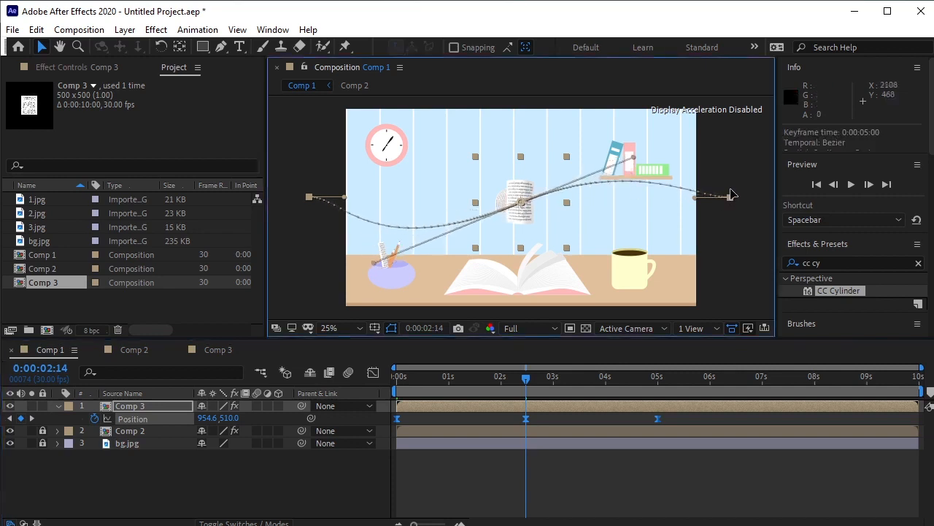
{"action": "left_click_drag", "start_coordinate": [730, 194], "coordinate": [728, 173]}
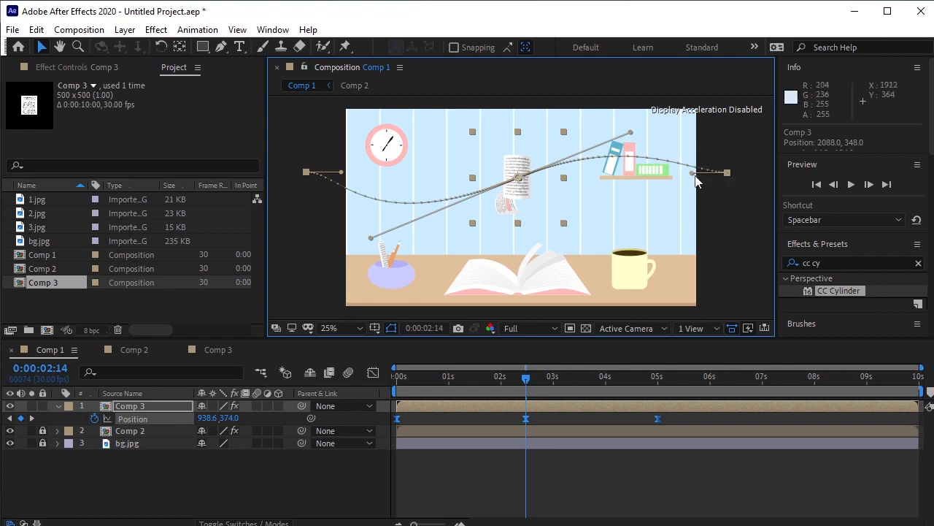
{"action": "left_click_drag", "start_coordinate": [692, 175], "coordinate": [696, 224]}
{"action": "left_click_drag", "start_coordinate": [343, 176], "coordinate": [399, 170]}
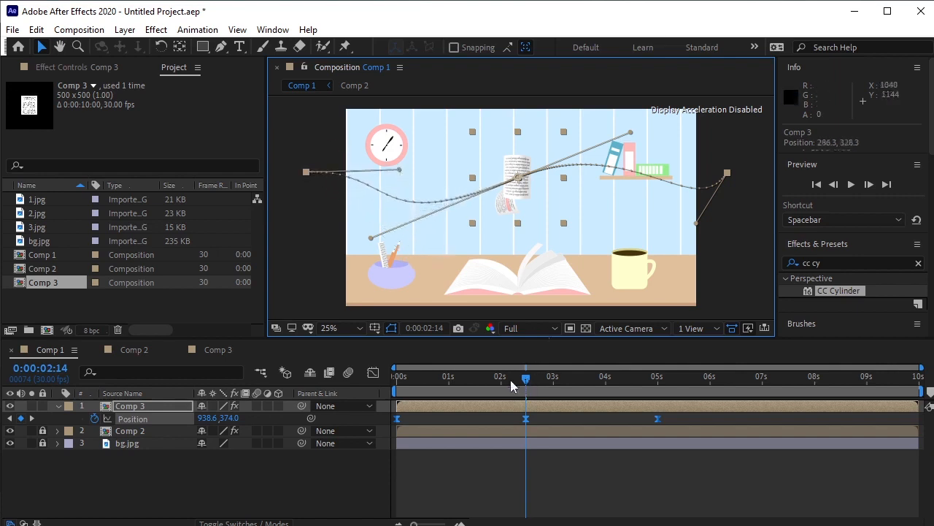
Preview the scene from 0:00:00:00 to check both pages' flight, and stop playback.
{"action": "left_click_drag", "start_coordinate": [510, 379], "coordinate": [366, 391]}
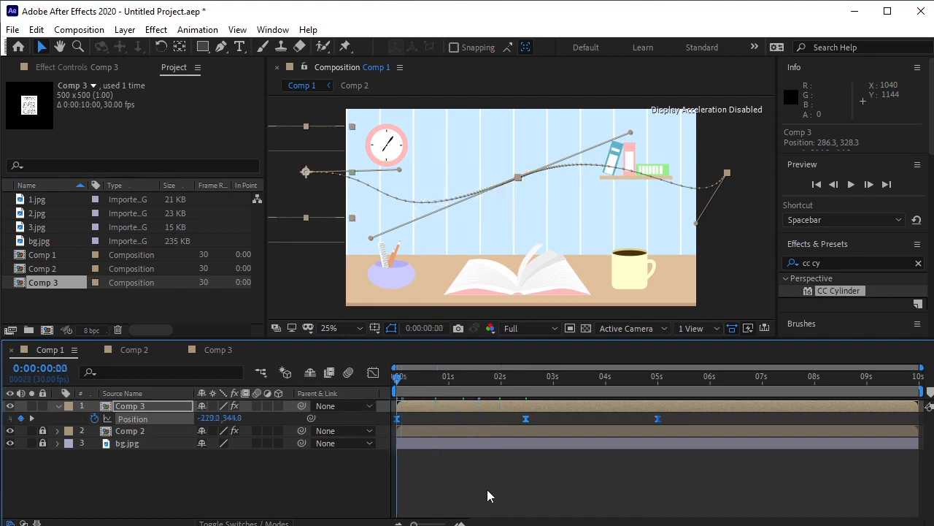
{"action": "key", "text": "space"}
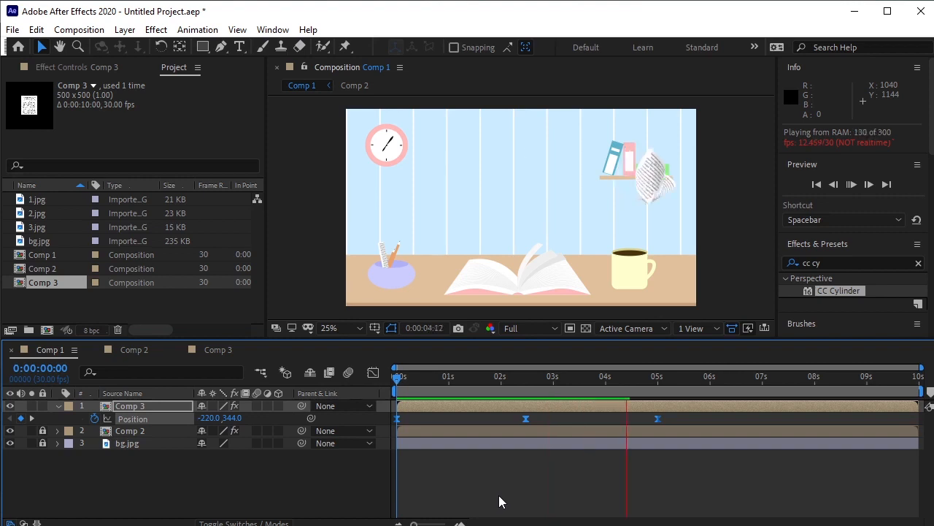
{"action": "left_click", "coordinate": [650, 423]}
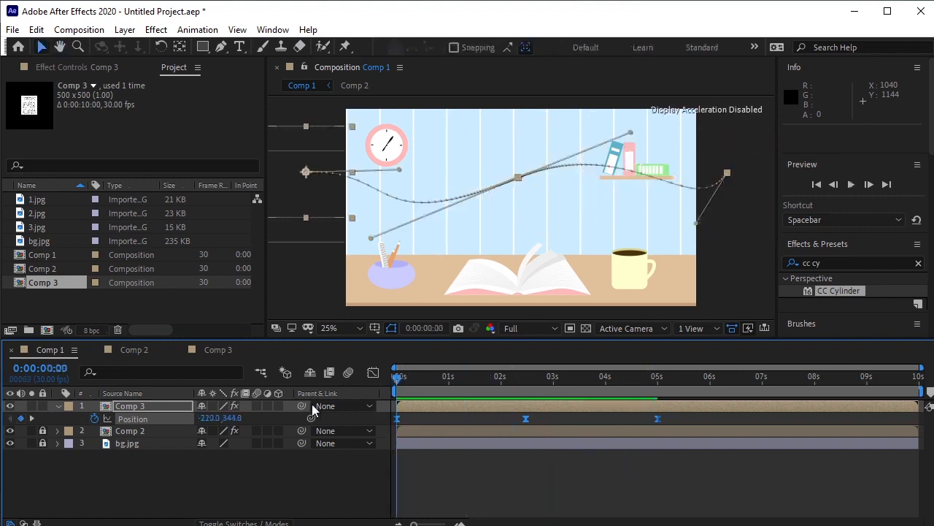
Create a 500 x 500 px composition named Comp 4 at 30 fps lasting 0:00:10:00.
{"action": "left_click", "coordinate": [45, 329]}
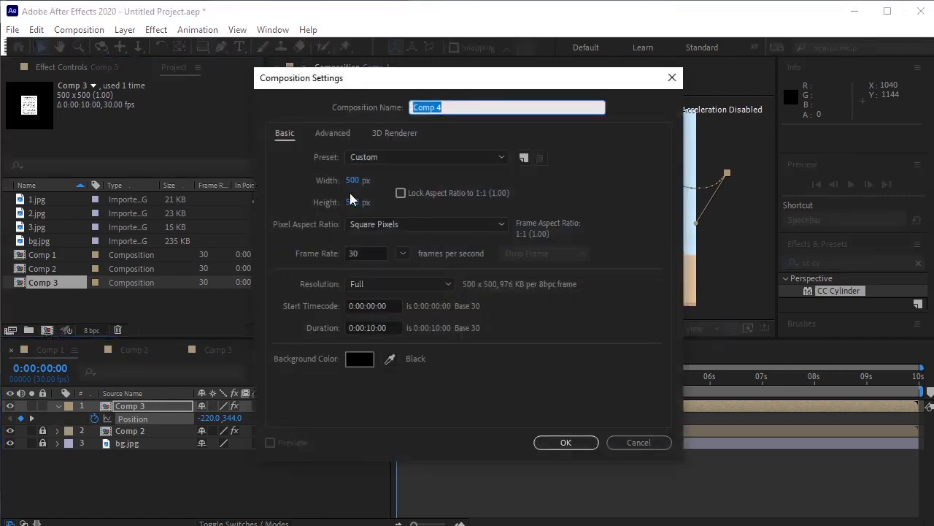
{"action": "left_click", "coordinate": [565, 443]}
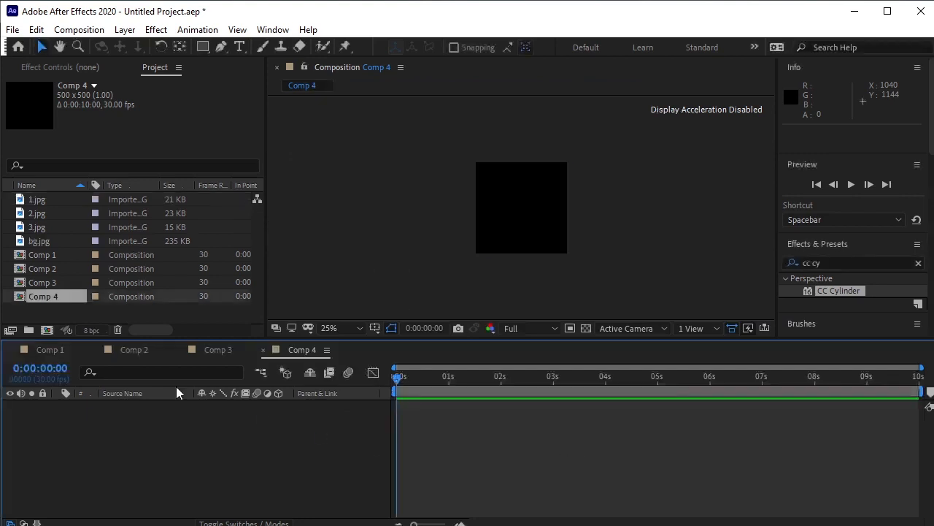
Add 3.jpg to Comp 4 and paste onto it the Rotation keyframes copied from 2.jpg in Comp 3.
{"action": "left_click", "coordinate": [205, 351]}
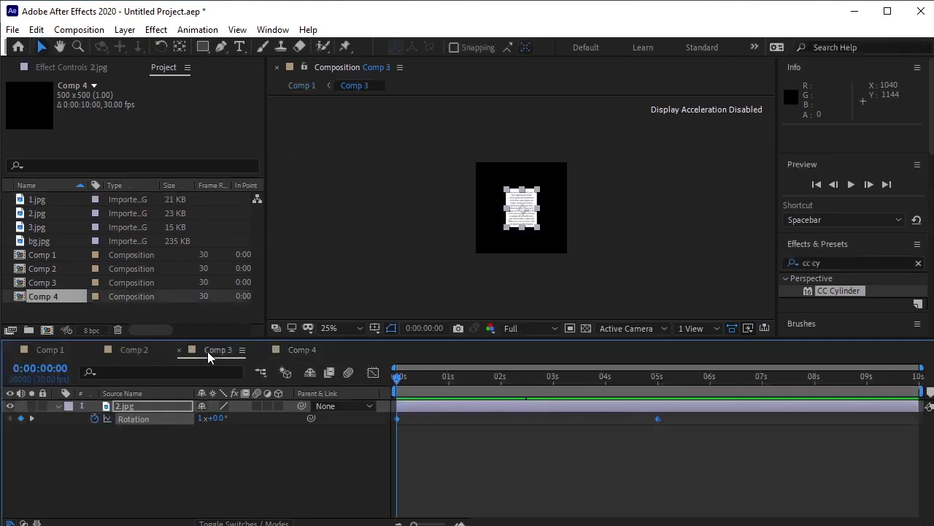
{"action": "left_click", "coordinate": [167, 431]}
{"action": "left_click", "coordinate": [154, 421]}
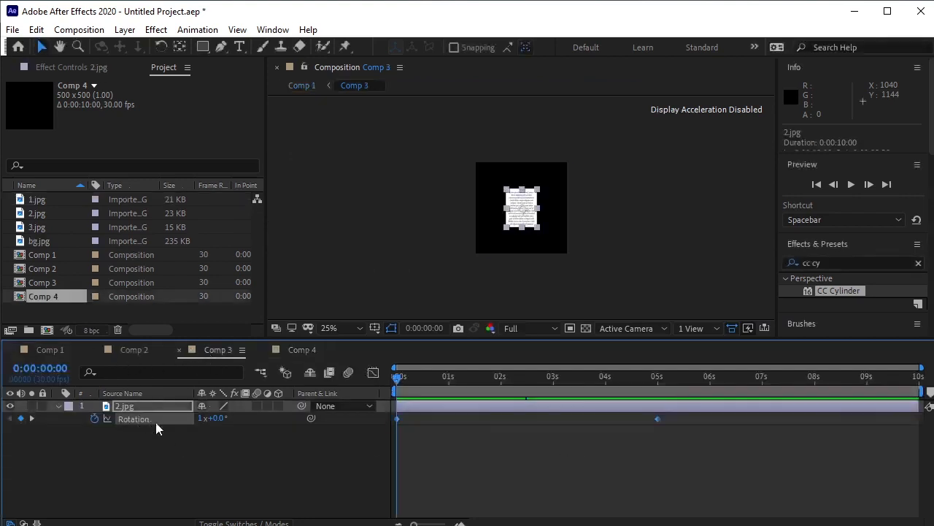
{"action": "key", "text": "ctrl+c"}
{"action": "left_click", "coordinate": [293, 353]}
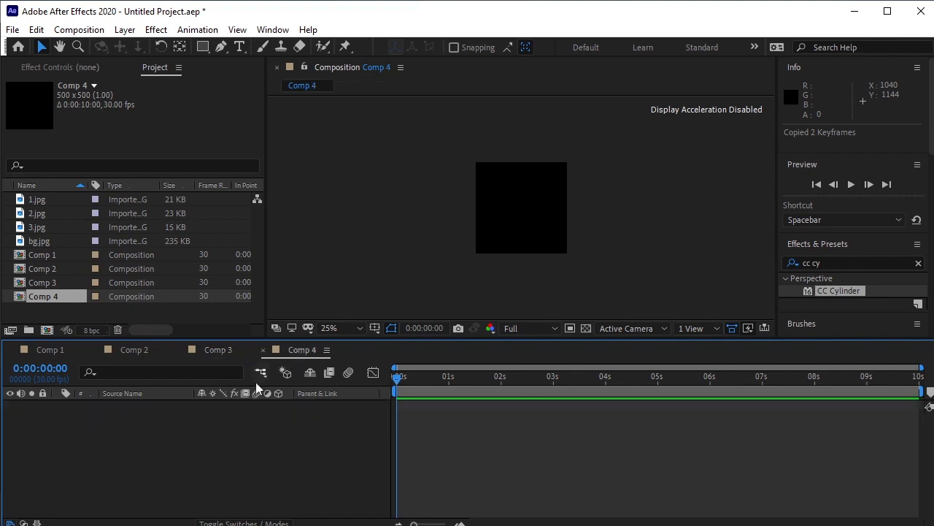
{"action": "left_click_drag", "start_coordinate": [41, 234], "coordinate": [124, 431]}
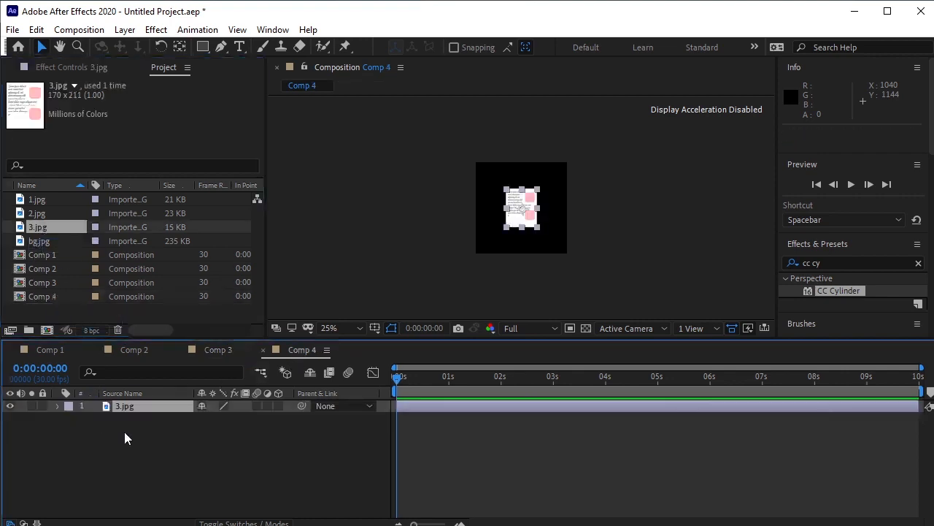
{"action": "key", "text": "ctrl+v"}
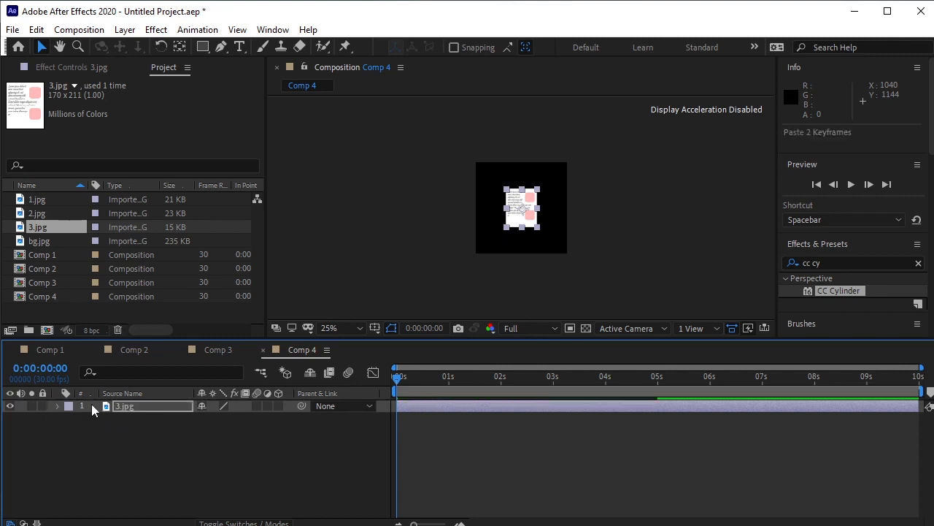
{"action": "key", "text": "y"}
{"action": "key", "text": "u"}
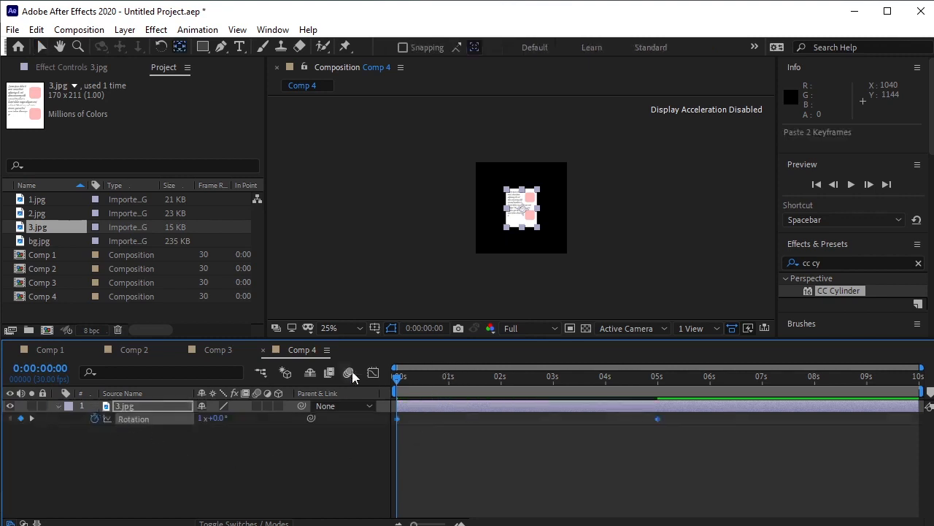
Add Comp 4 as the top layer of Comp 1 and collapse the Comp 3 layer's properties.
{"action": "left_click", "coordinate": [48, 349]}
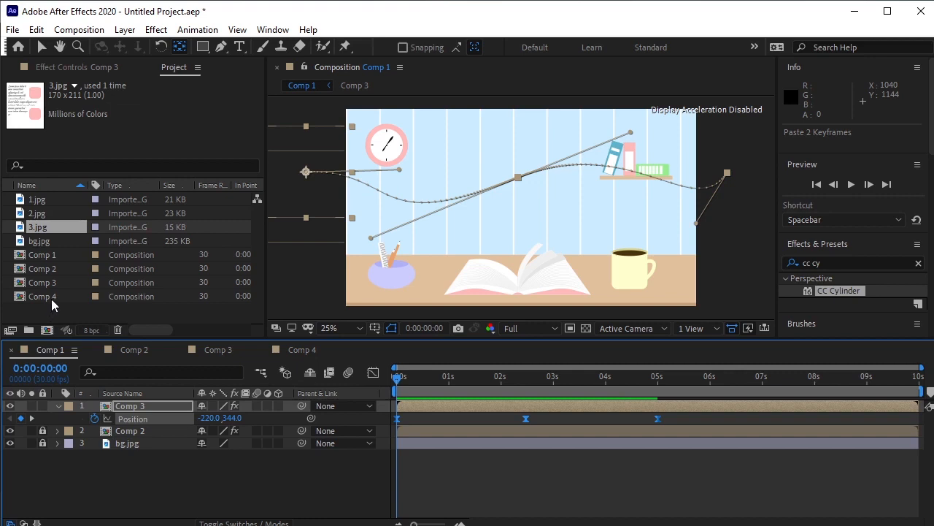
{"action": "left_click_drag", "start_coordinate": [51, 297], "coordinate": [87, 412]}
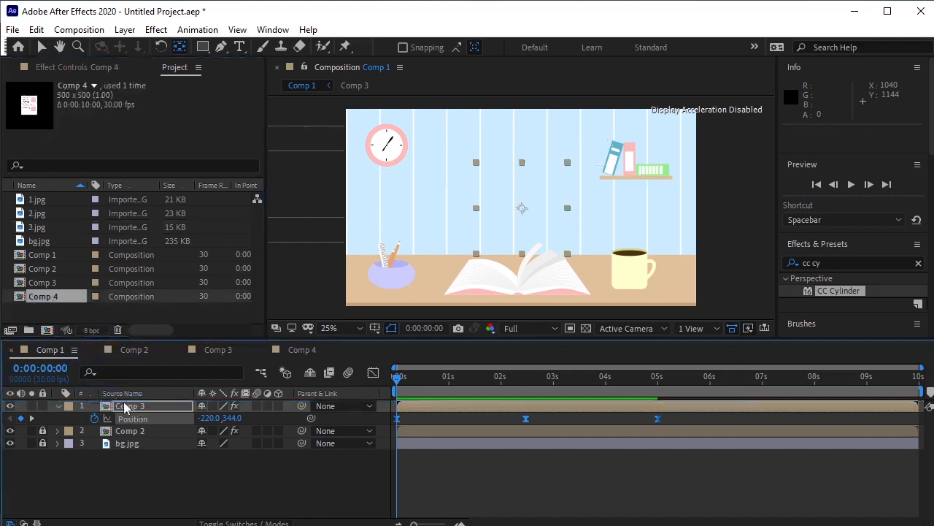
{"action": "left_click", "coordinate": [58, 418]}
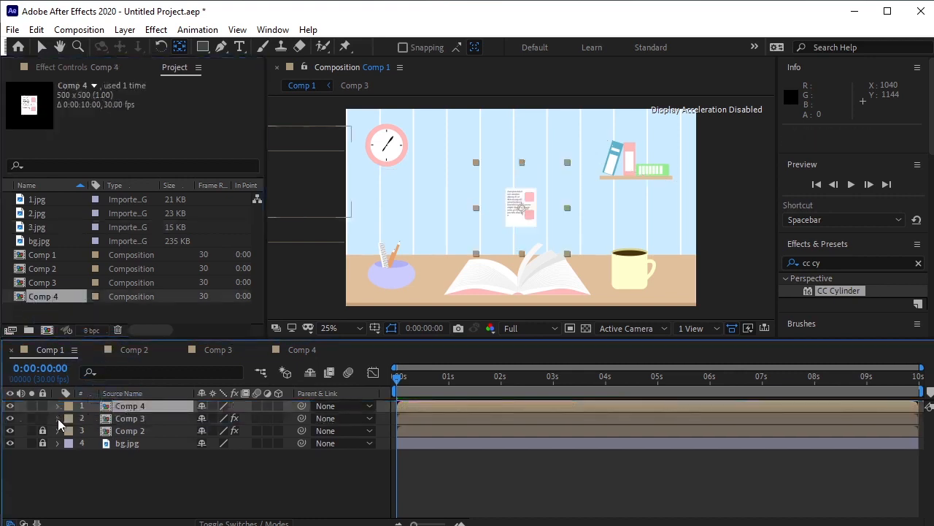
{"action": "left_click", "coordinate": [58, 418]}
{"action": "left_click", "coordinate": [116, 430]}
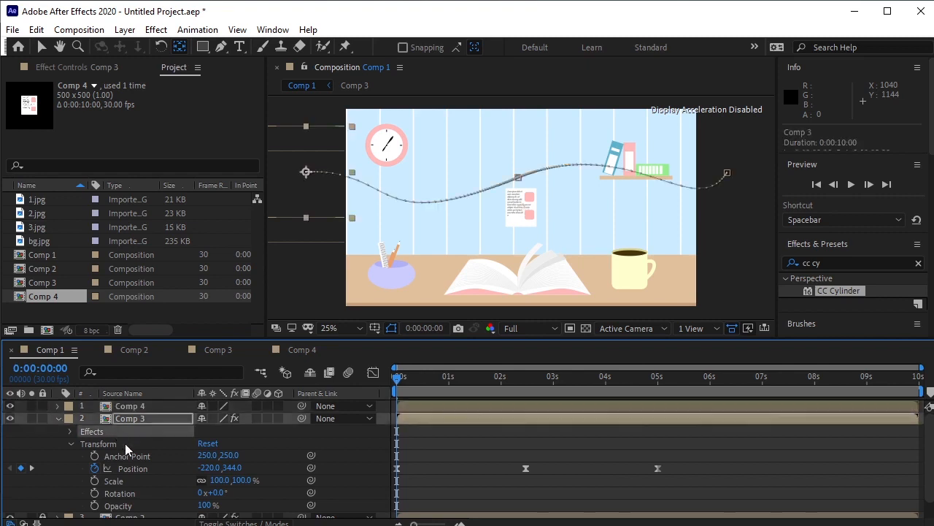
{"action": "scroll", "coordinate": [128, 448], "scroll_direction": "down", "scroll_amount": 1}
{"action": "left_click", "coordinate": [139, 486]}
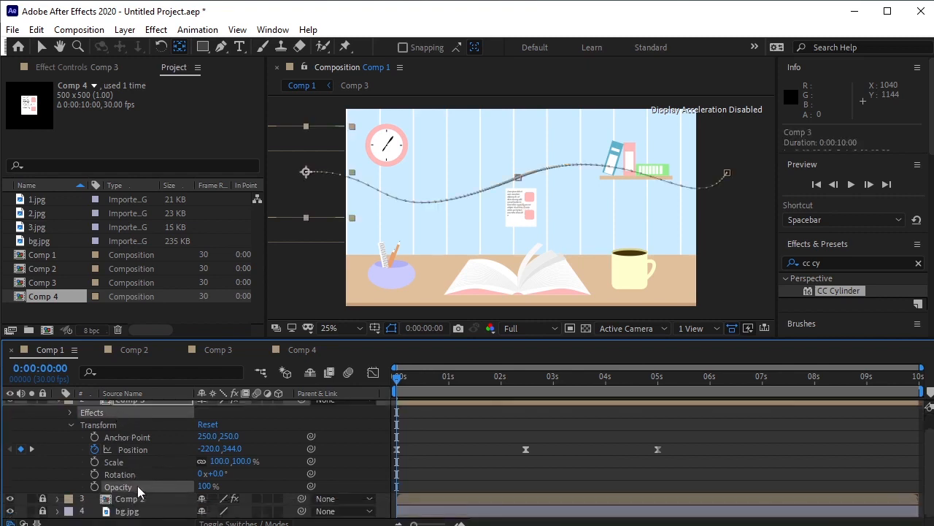
{"action": "scroll", "coordinate": [73, 439], "scroll_direction": "up", "scroll_amount": 1}
{"action": "left_click", "coordinate": [58, 419]}
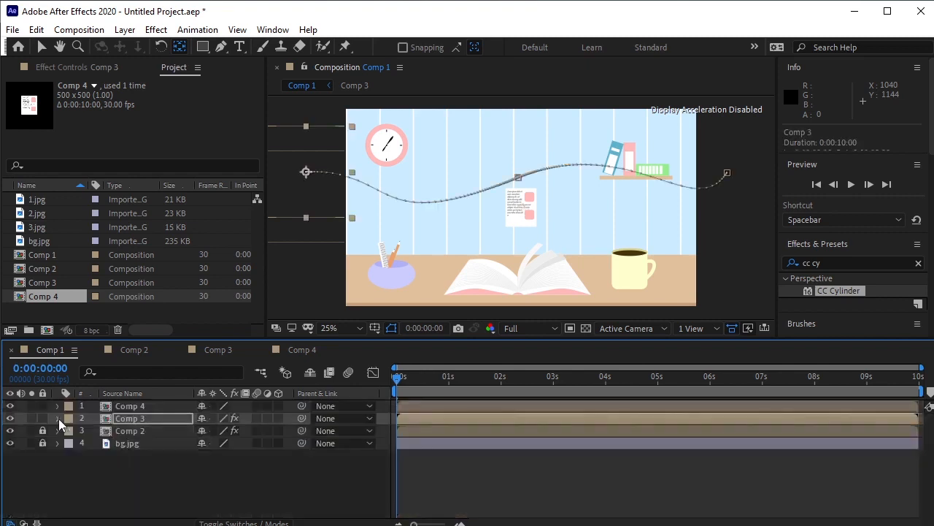
Paste Comp 3's copied motion onto the Comp 4 layer and lower the middle point of its Position path to about 955, 598.
{"action": "left_click", "coordinate": [113, 410]}
{"action": "key", "text": "p"}
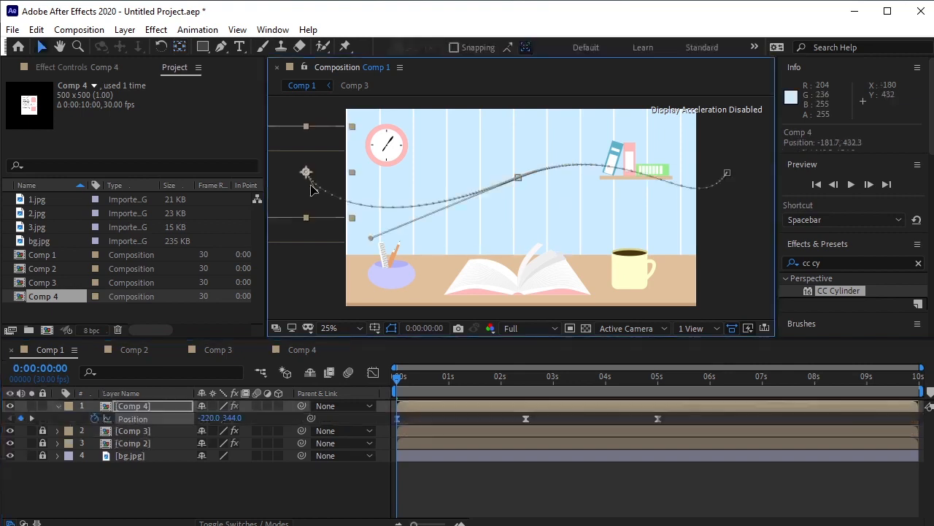
{"action": "left_click", "coordinate": [519, 178]}
{"action": "left_click_drag", "start_coordinate": [514, 193], "coordinate": [521, 222]}
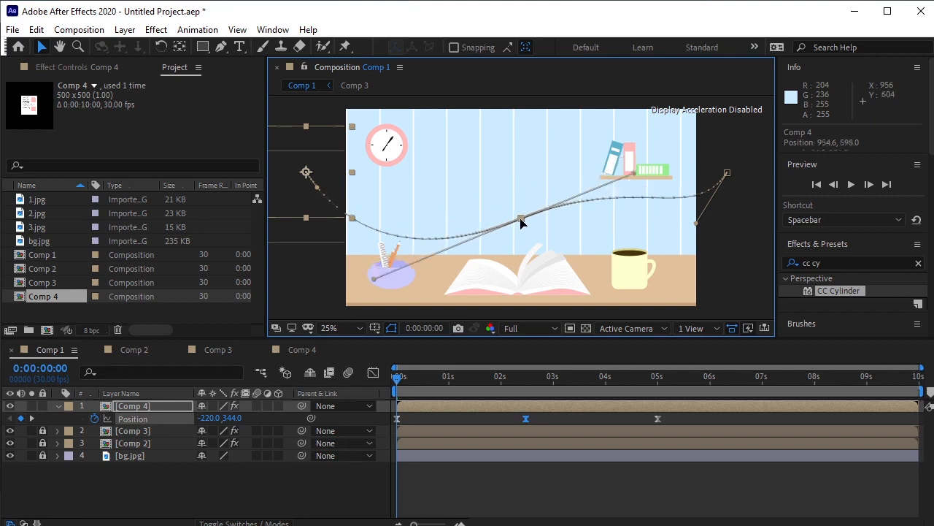
Reshape the end of Comp 4's path, moving its last point to about 2093, 676 and its middle point to about 1027, 646.
{"action": "left_click", "coordinate": [727, 173]}
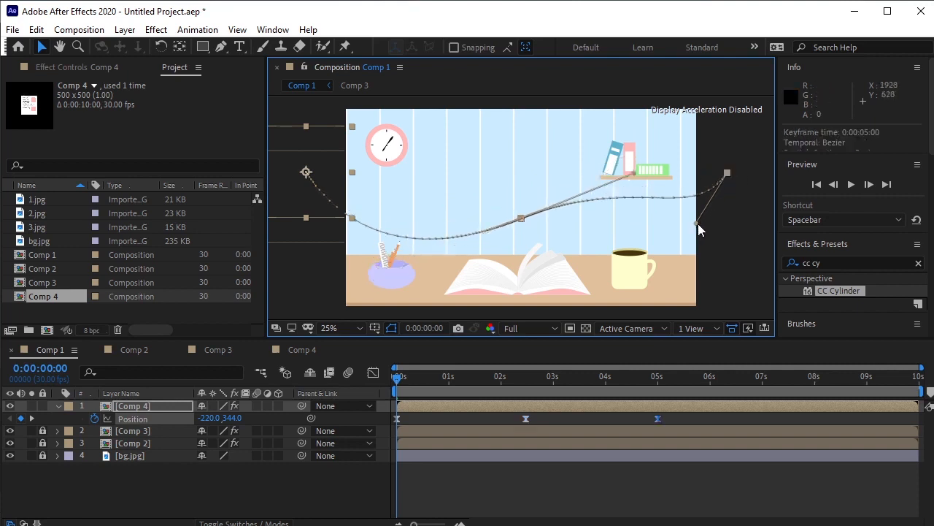
{"action": "left_click_drag", "start_coordinate": [697, 223], "coordinate": [689, 138]}
{"action": "left_click_drag", "start_coordinate": [727, 173], "coordinate": [728, 232]}
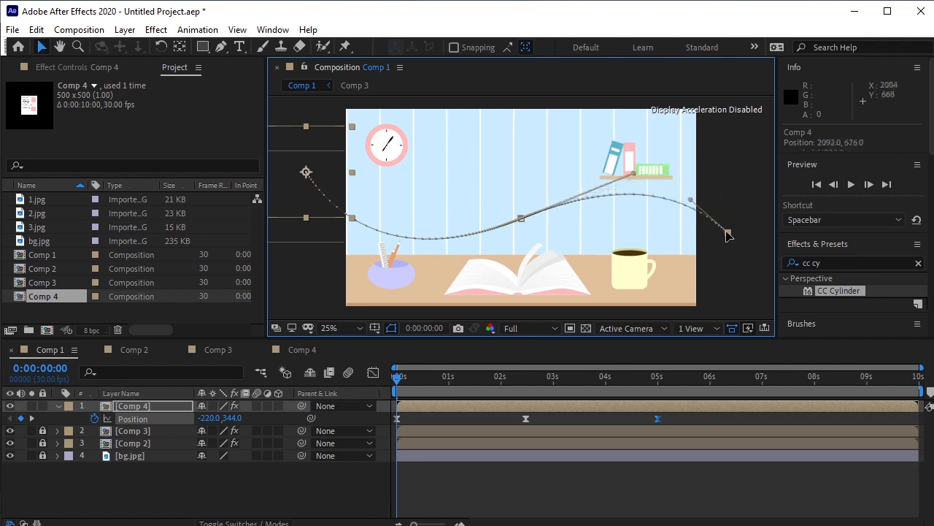
{"action": "left_click_drag", "start_coordinate": [521, 218], "coordinate": [536, 229]}
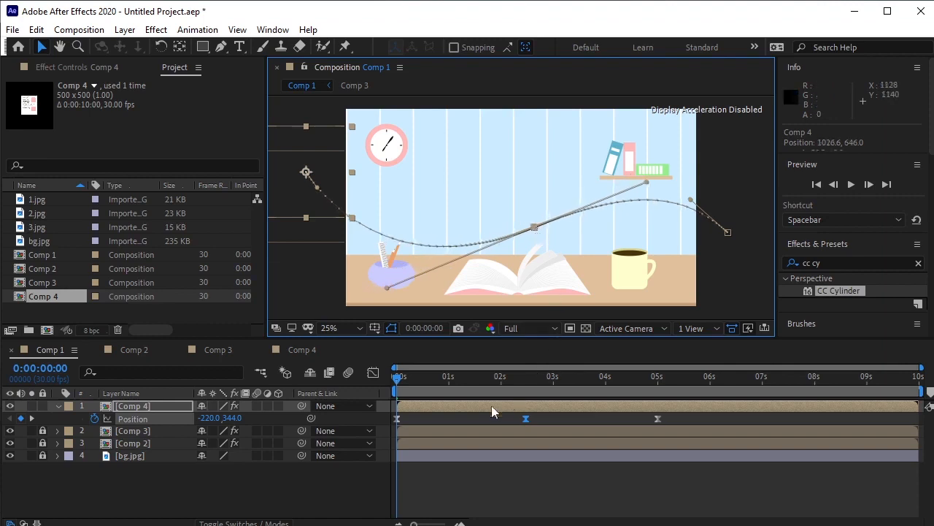
Preview Comp 1 from the start to check how all three pages fly across the desk scene.
{"action": "left_click", "coordinate": [485, 473]}
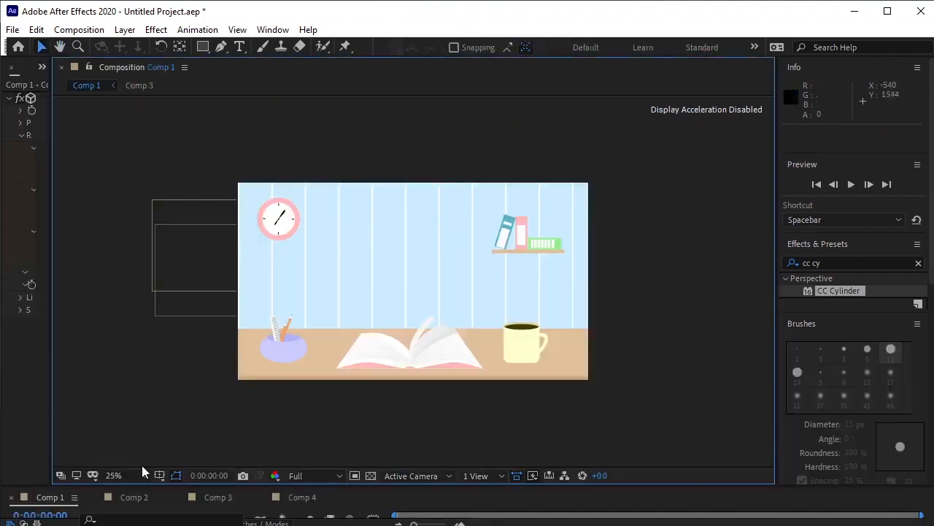
{"action": "left_click", "coordinate": [144, 472]}
{"action": "left_click", "coordinate": [153, 216]}
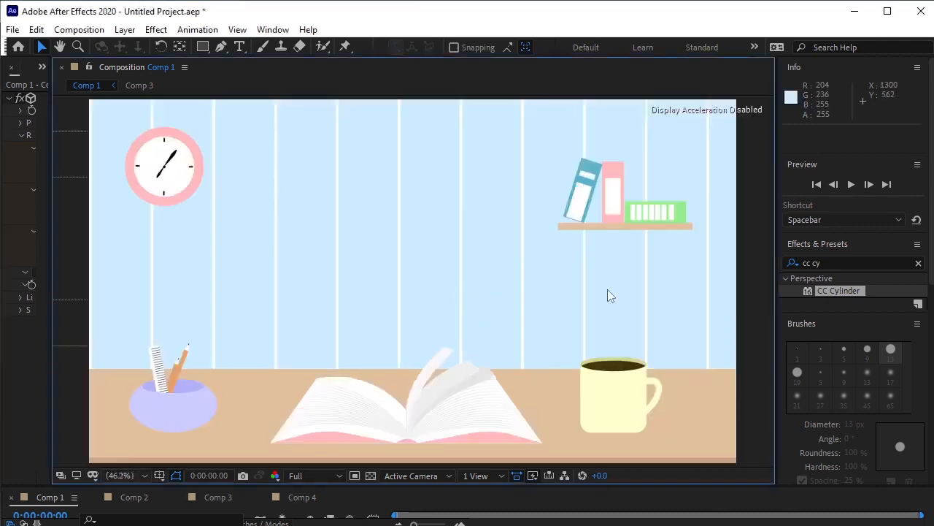
{"action": "key", "text": "space"}
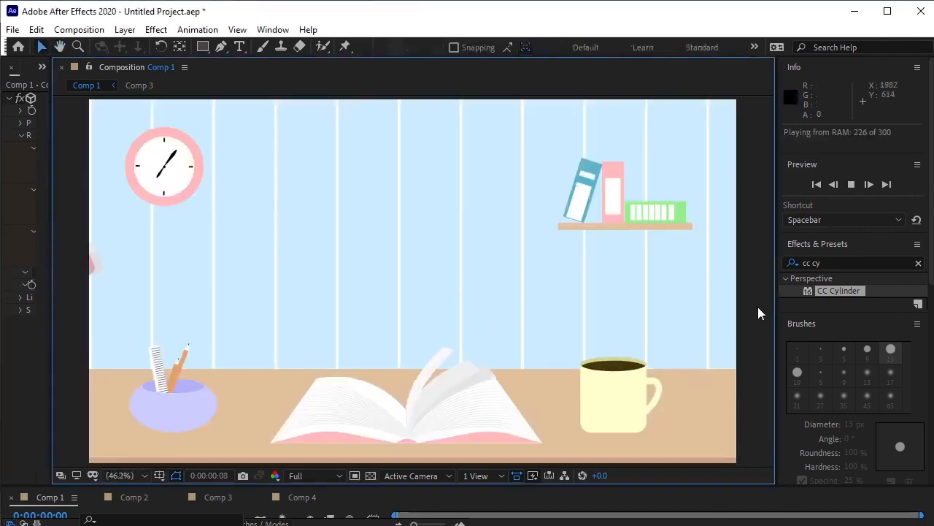